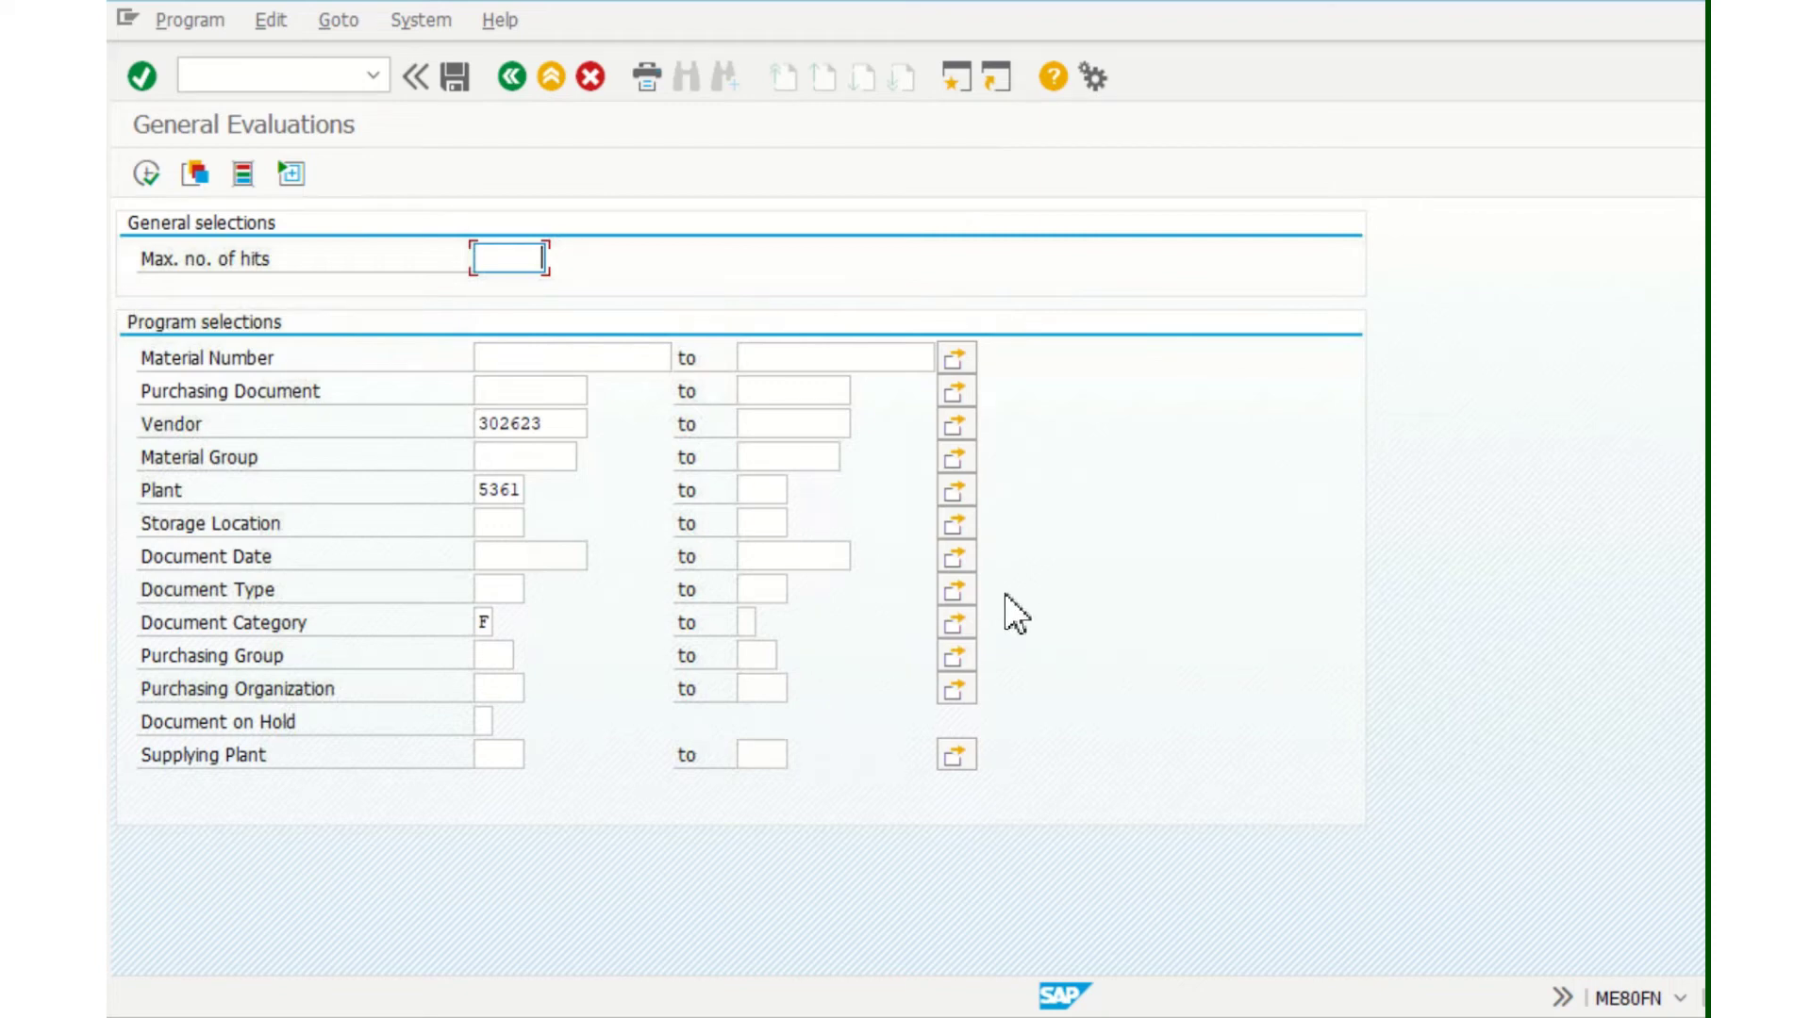
# Delete plant 5361 from the Plant field, leaving only the vendor and category F criteria
pyautogui.click(490, 626)
pyautogui.click(524, 492)
pyautogui.press('BackSpace')
pyautogui.press('BackSpace')
pyautogui.press('BackSpace')
pyautogui.press('BackSpace')
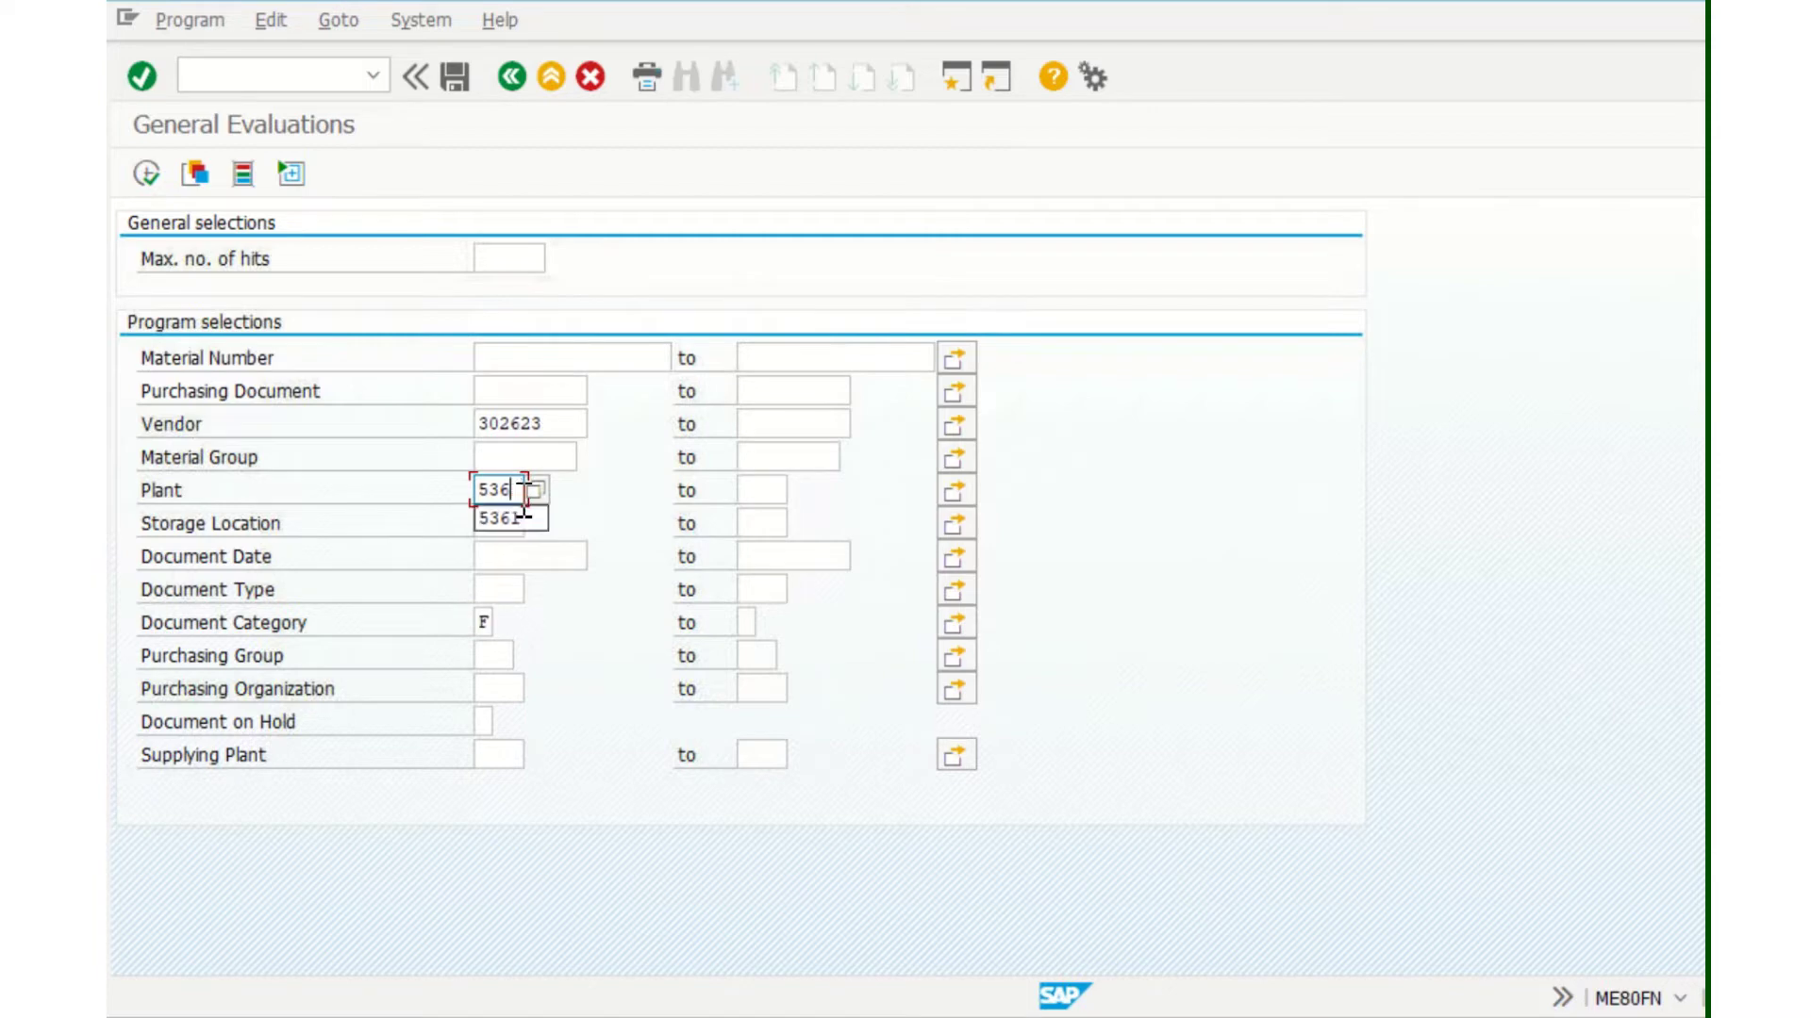
pyautogui.press('Escape')
# Execute the ME80FN selection to list the vendor's category F purchasing documents
pyautogui.click(551, 424)
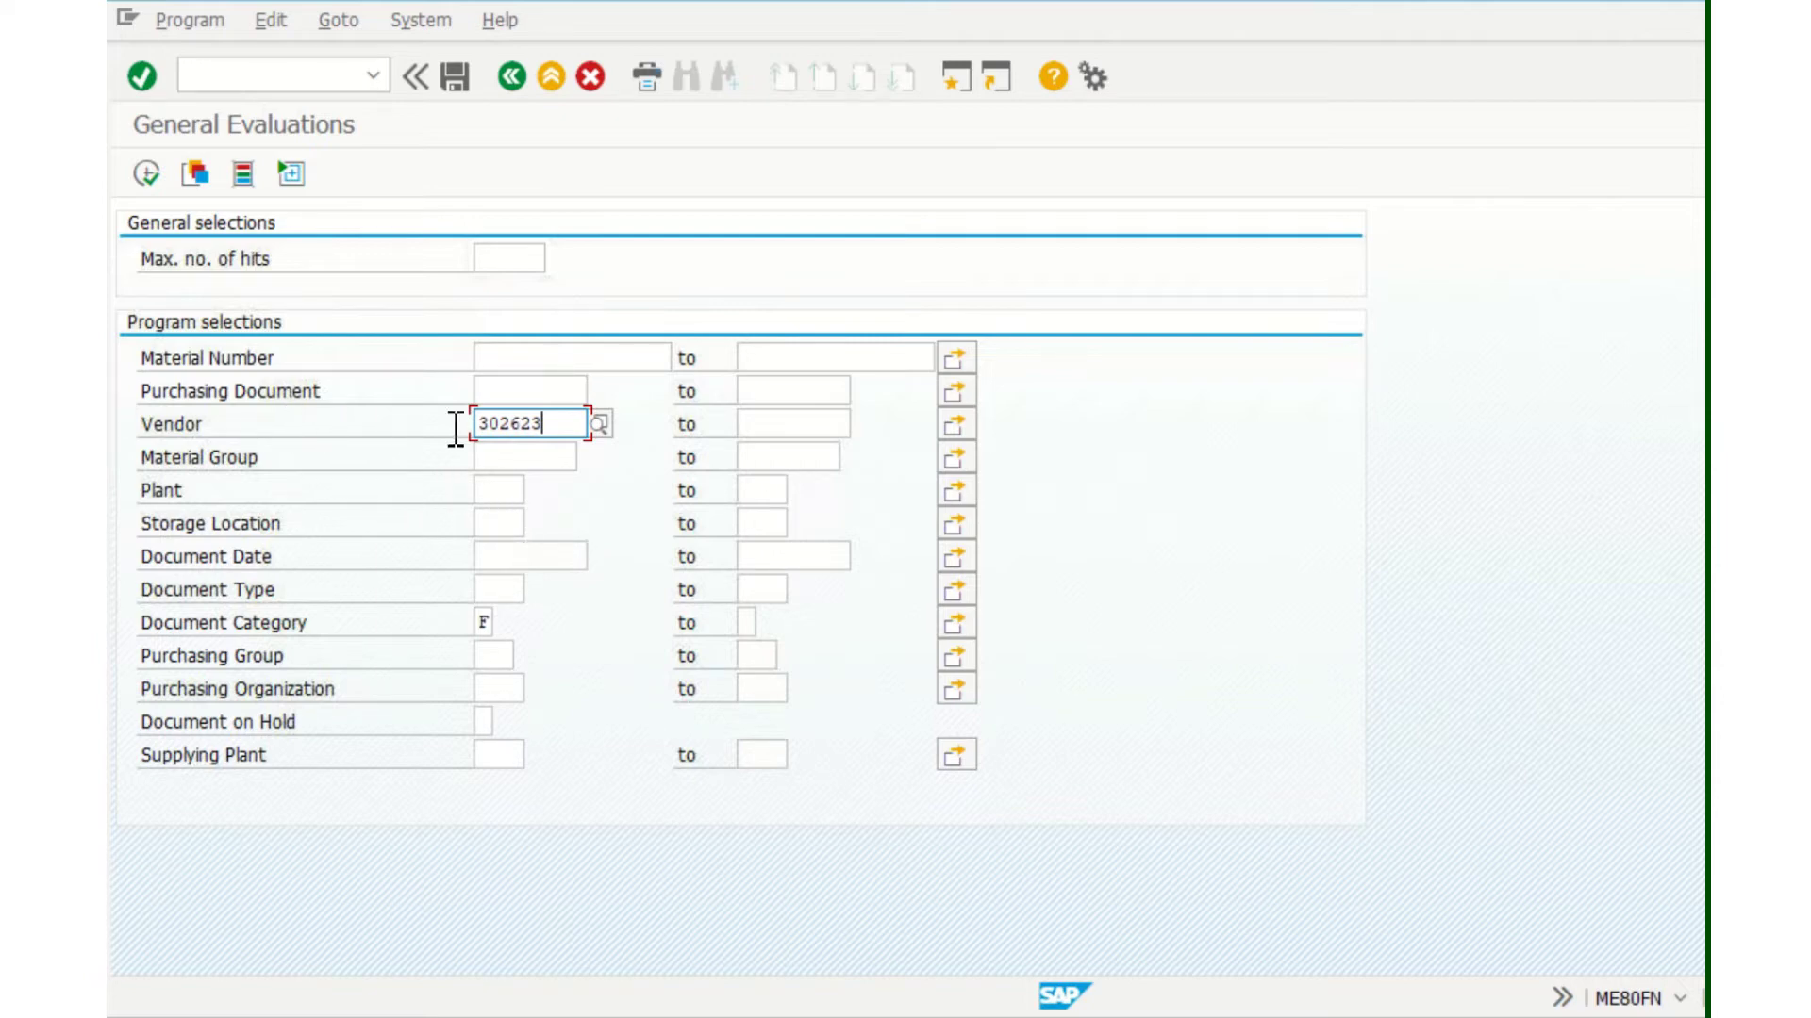
pyautogui.click(148, 175)
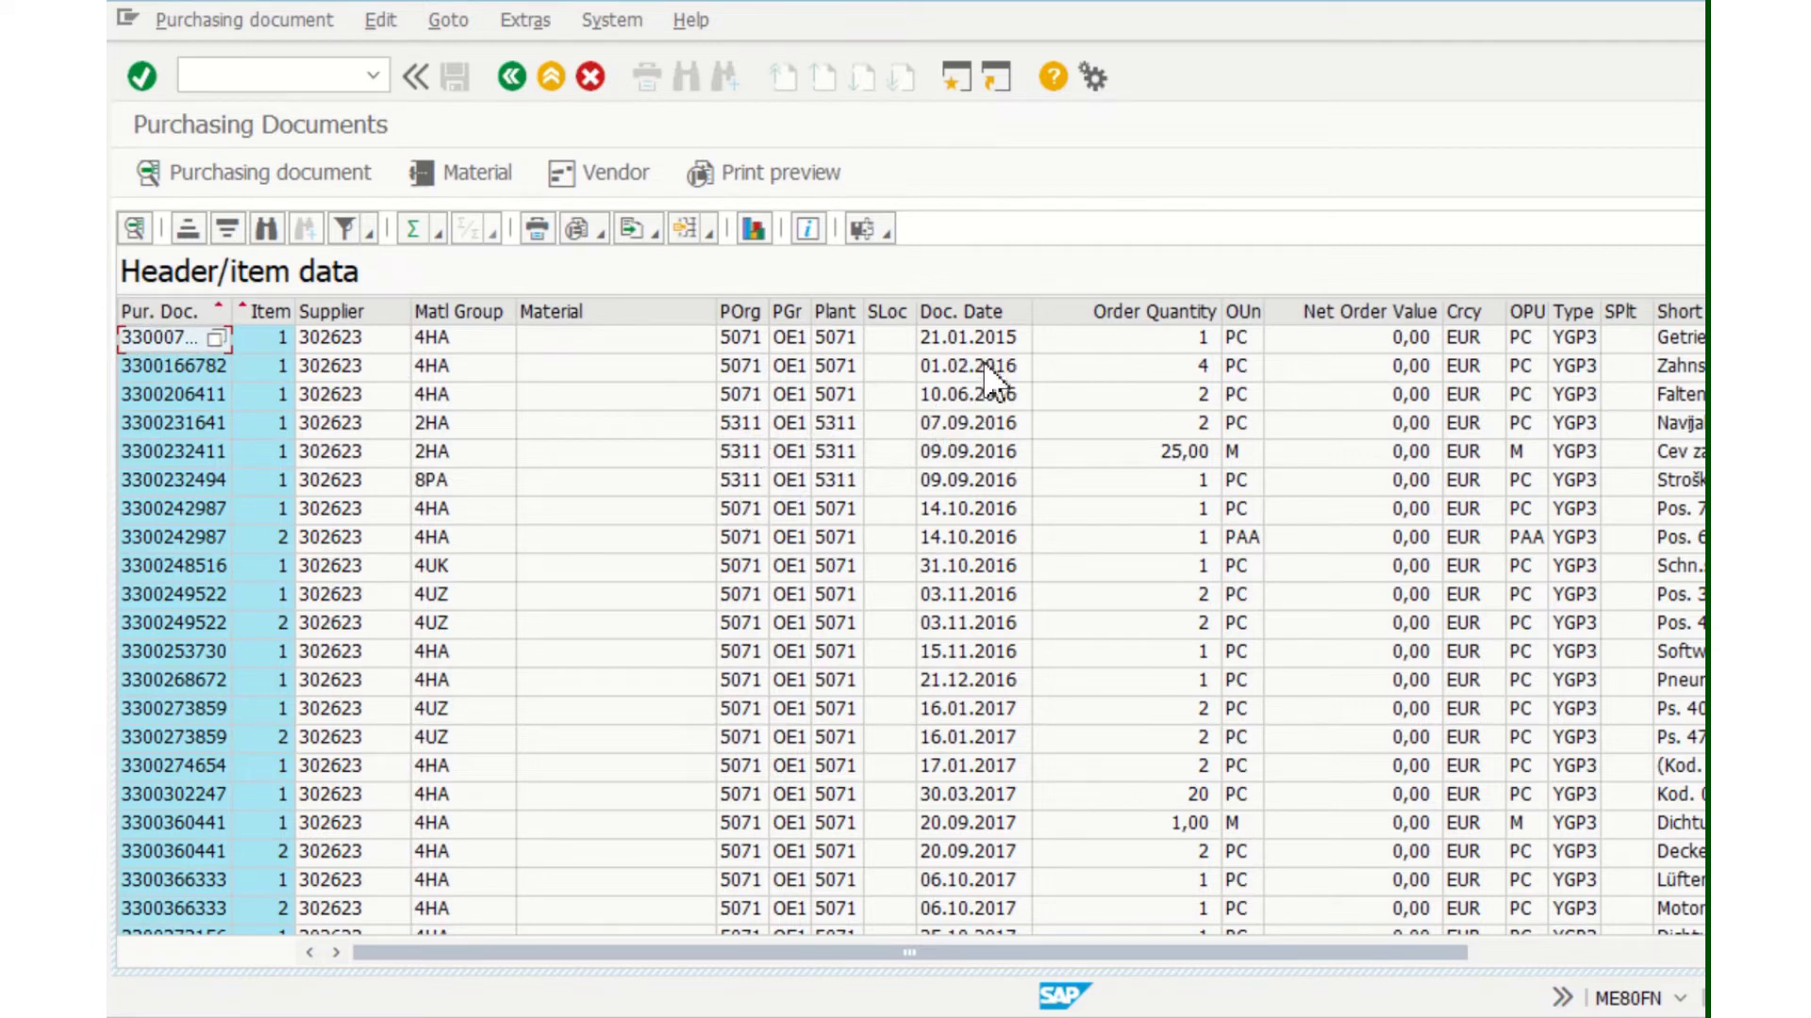
# Switch the list layout to the Del. sched. view and select the Delivery Date column
pyautogui.click(887, 235)
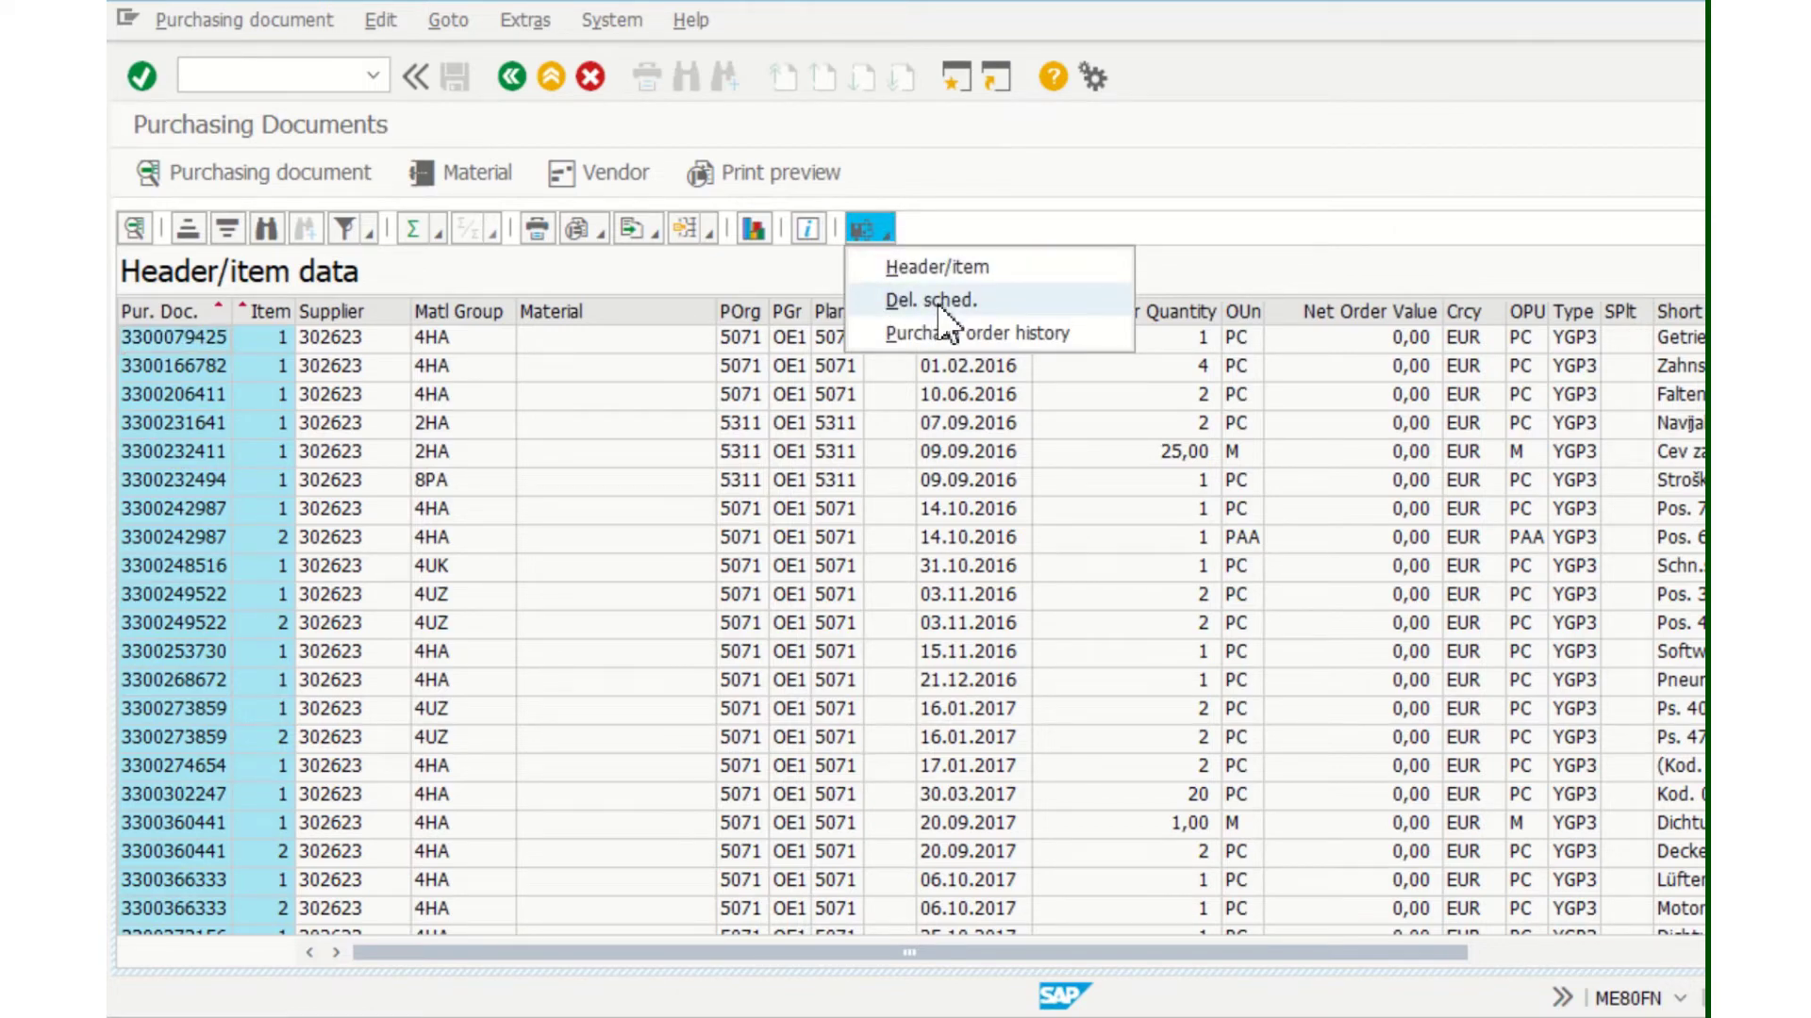
pyautogui.click(942, 303)
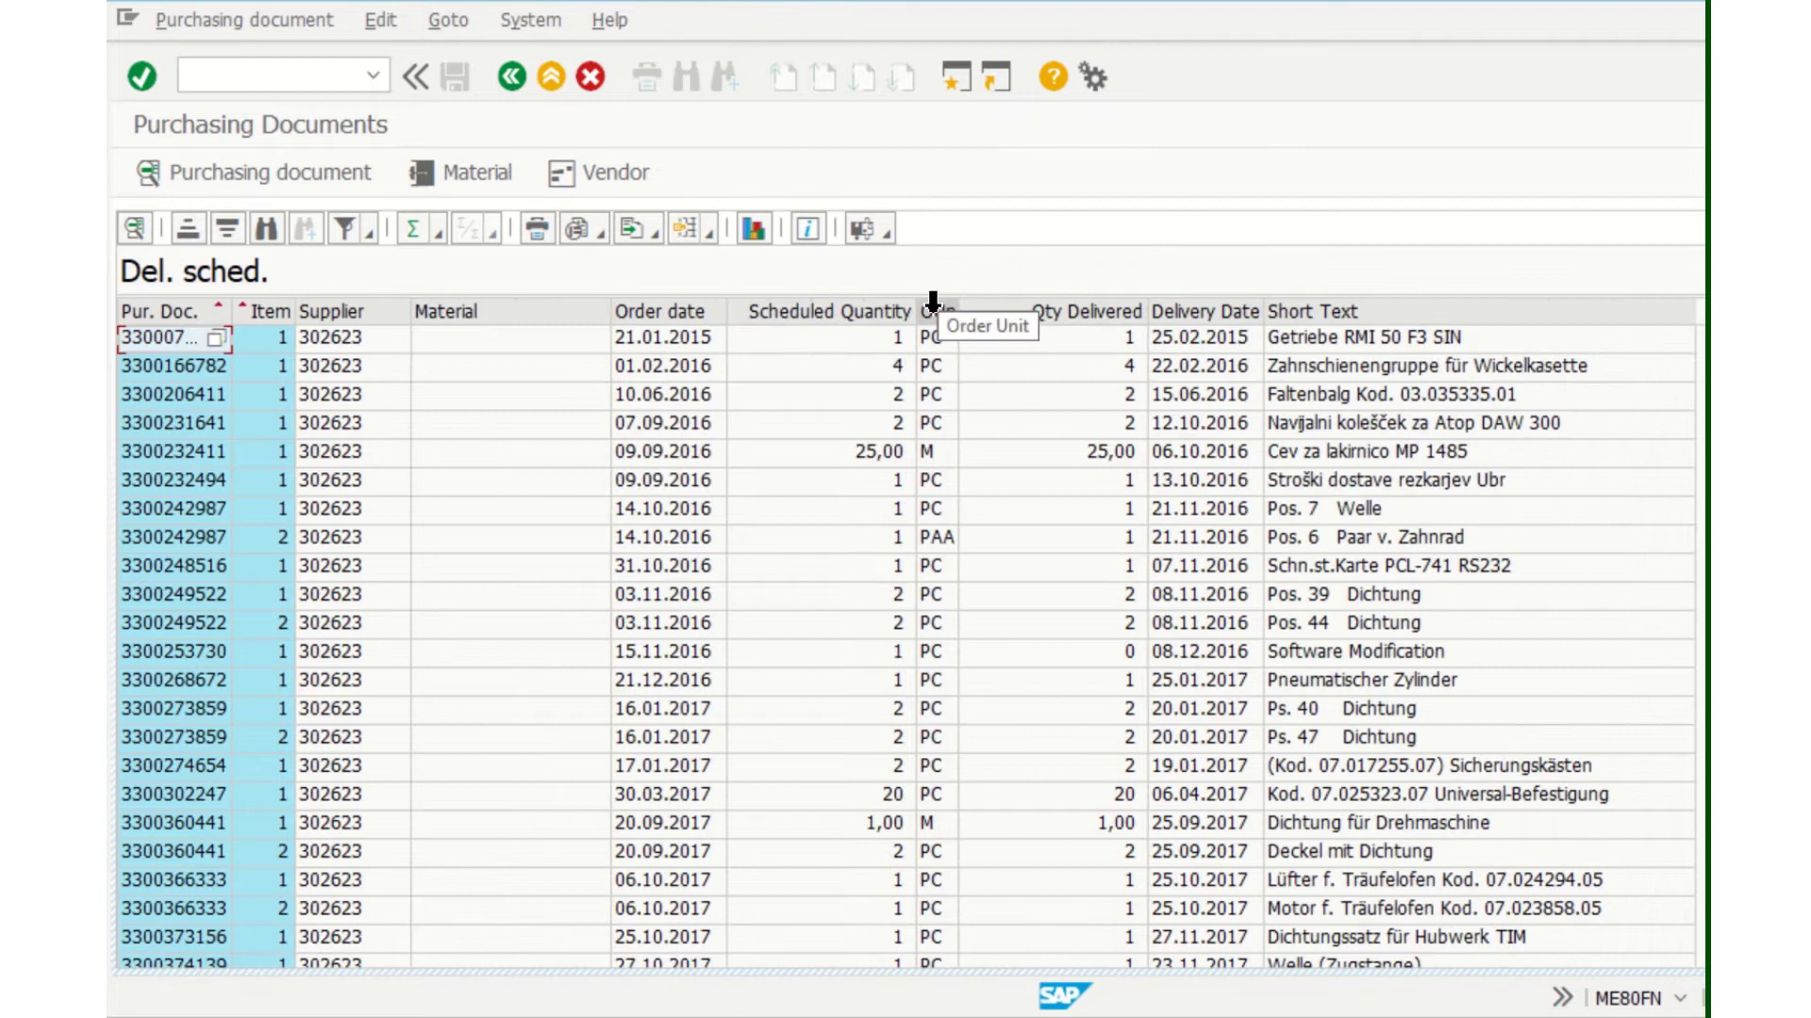
pyautogui.click(1191, 311)
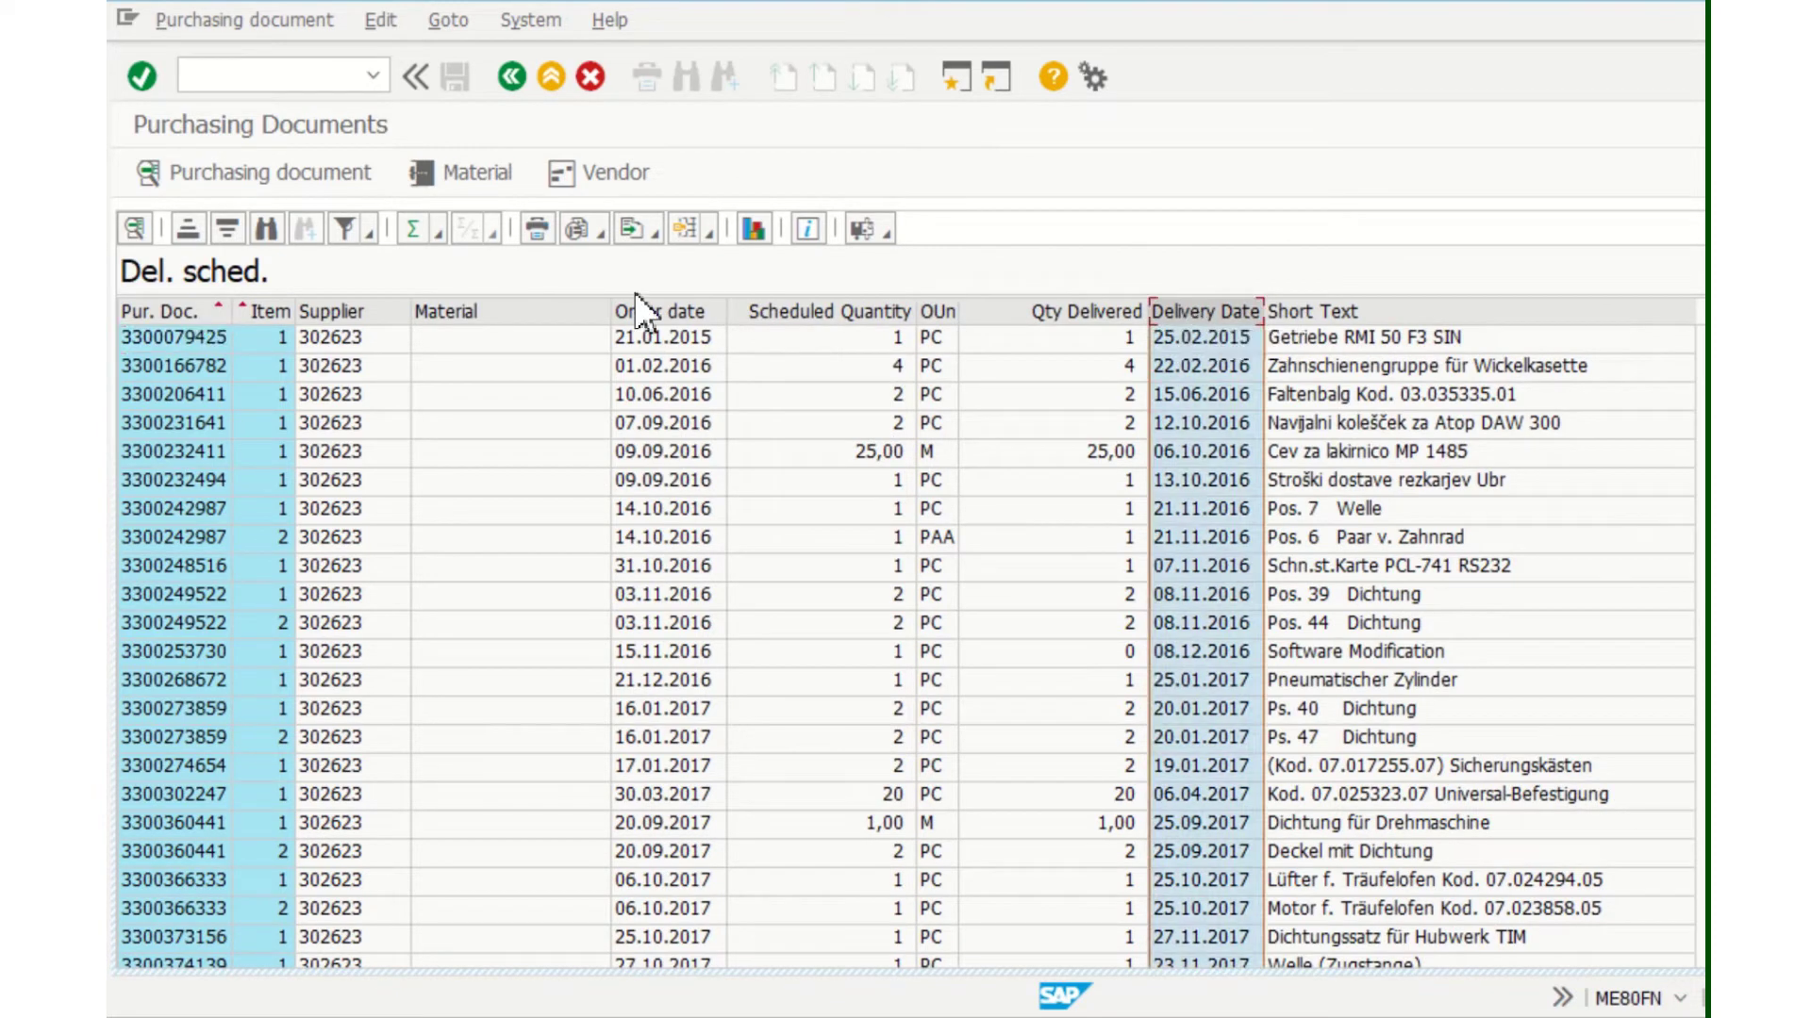
# Sort by Delivery Date descending and check the top row dated 30.09.2022
pyautogui.click(228, 226)
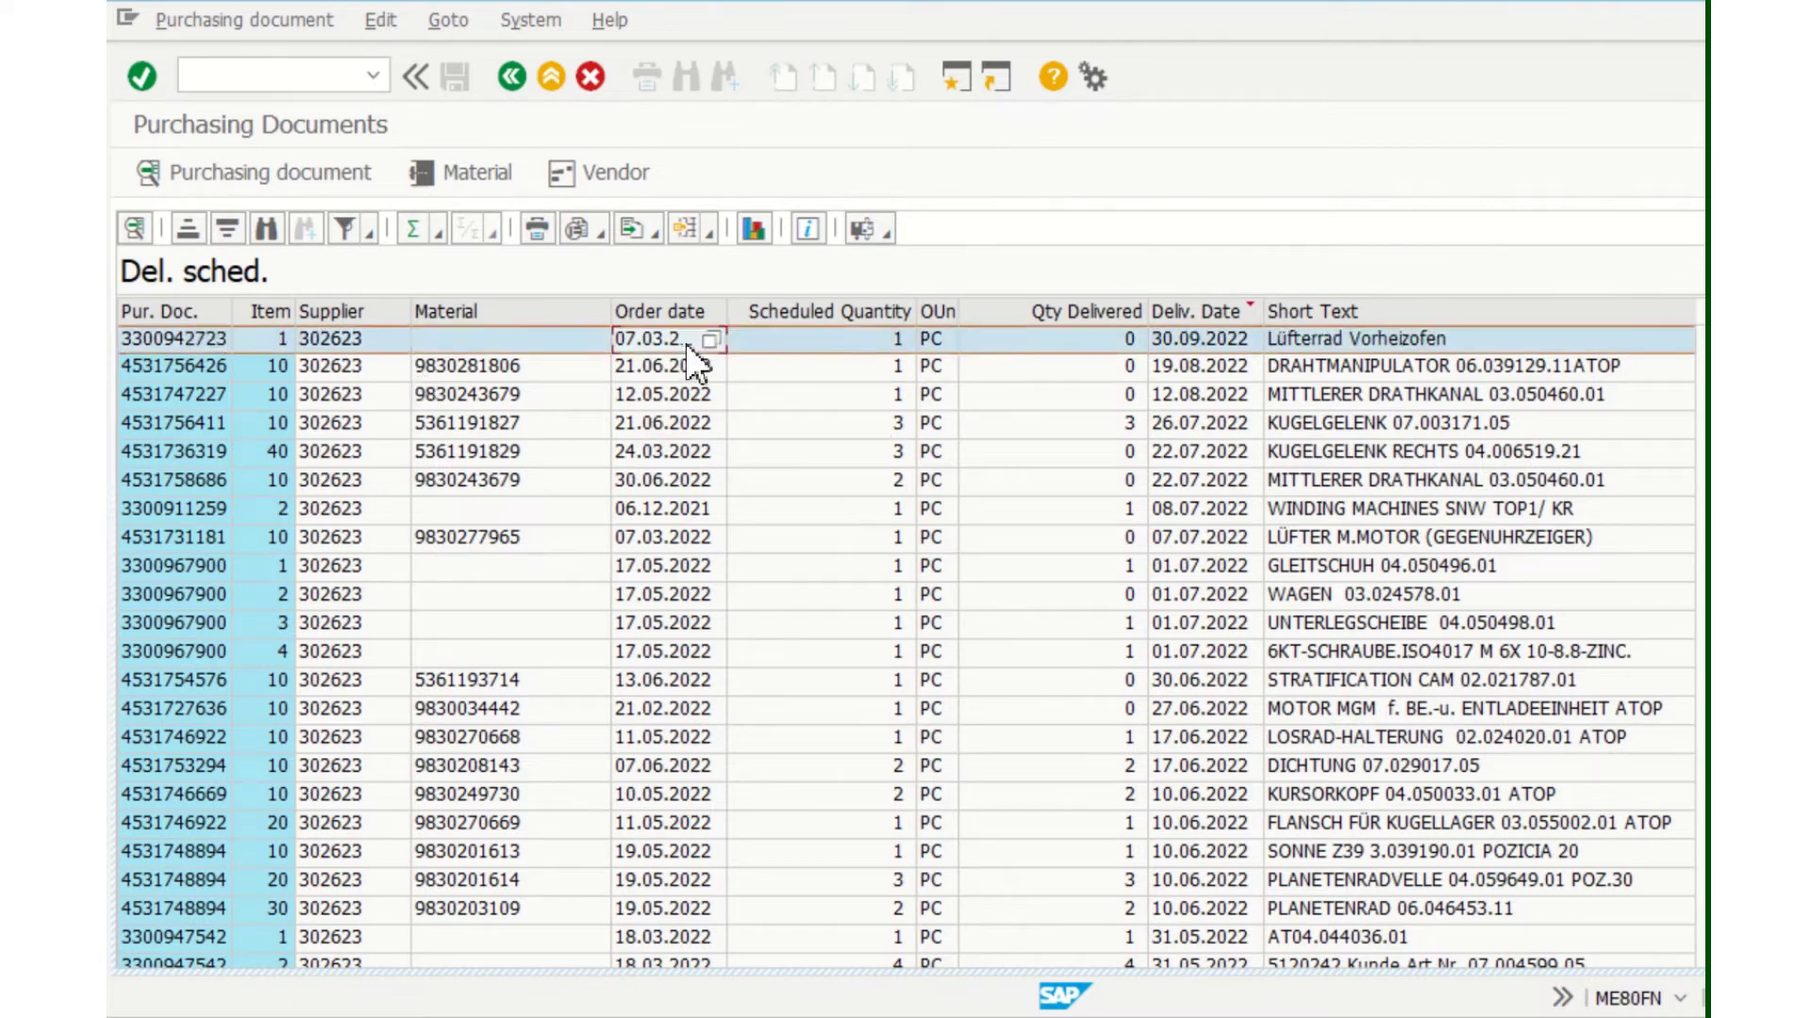
pyautogui.click(728, 366)
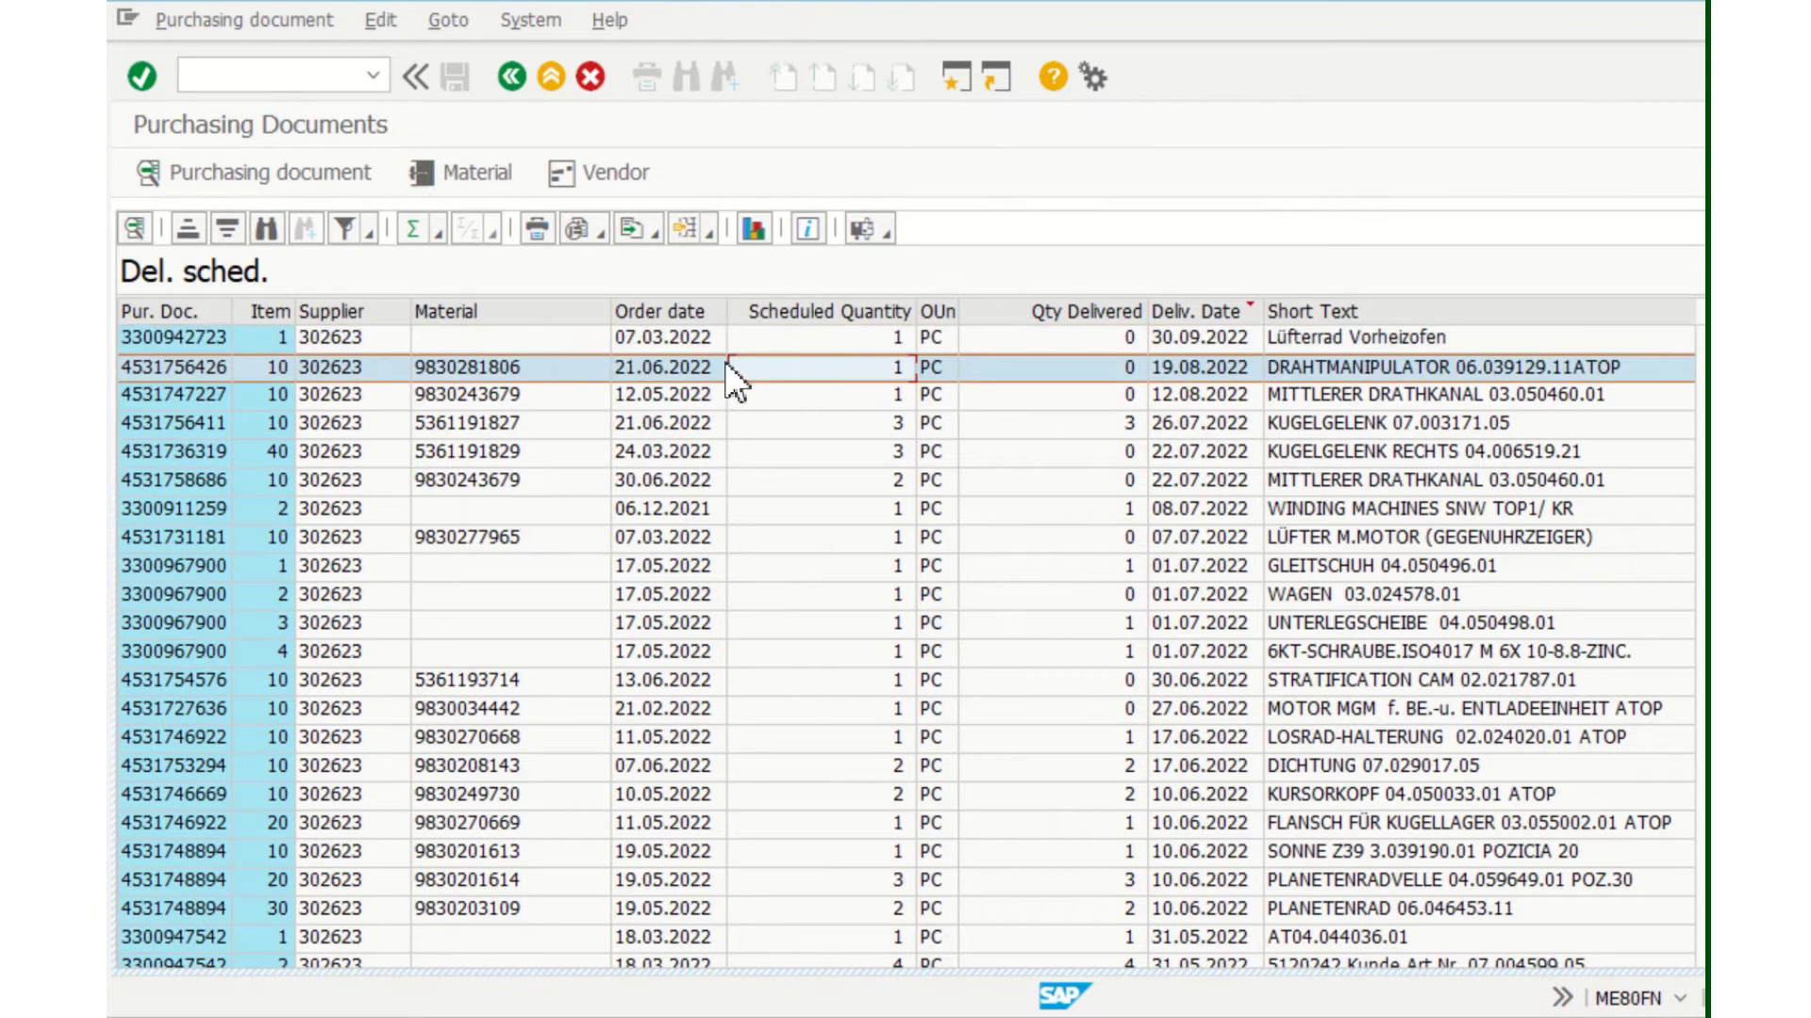
pyautogui.click(675, 341)
pyautogui.click(854, 349)
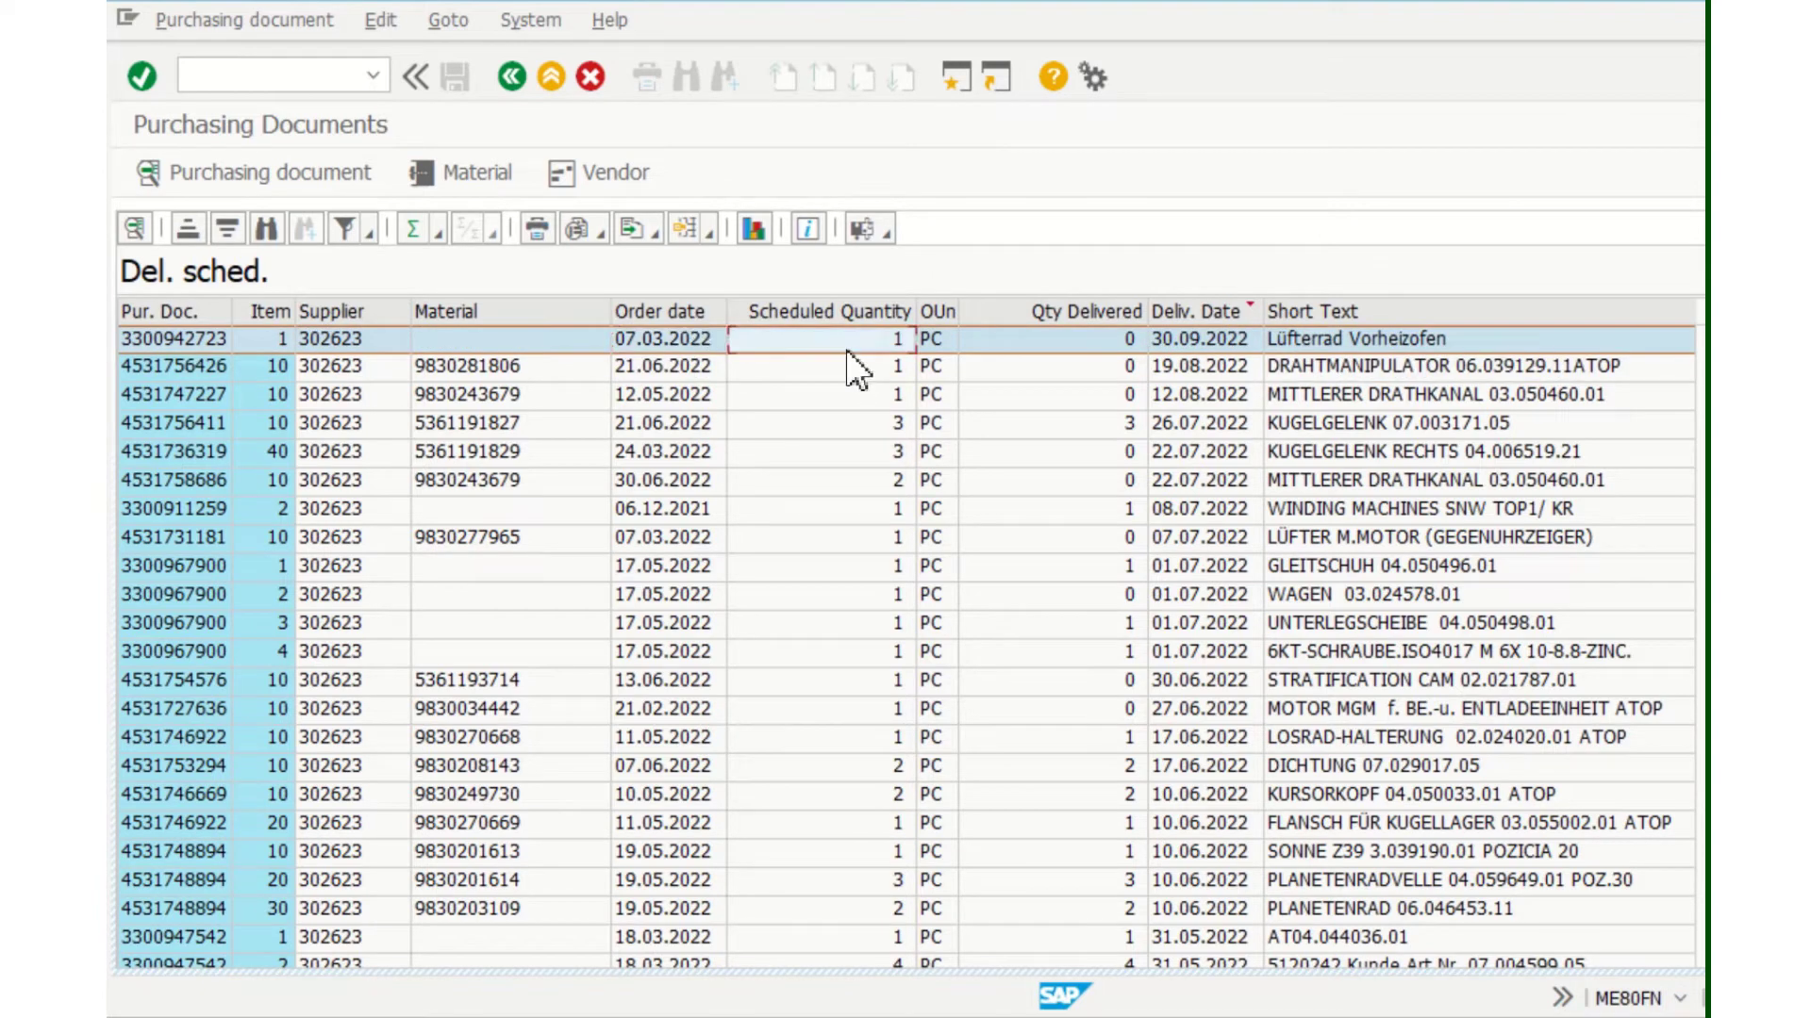
pyautogui.click(1195, 349)
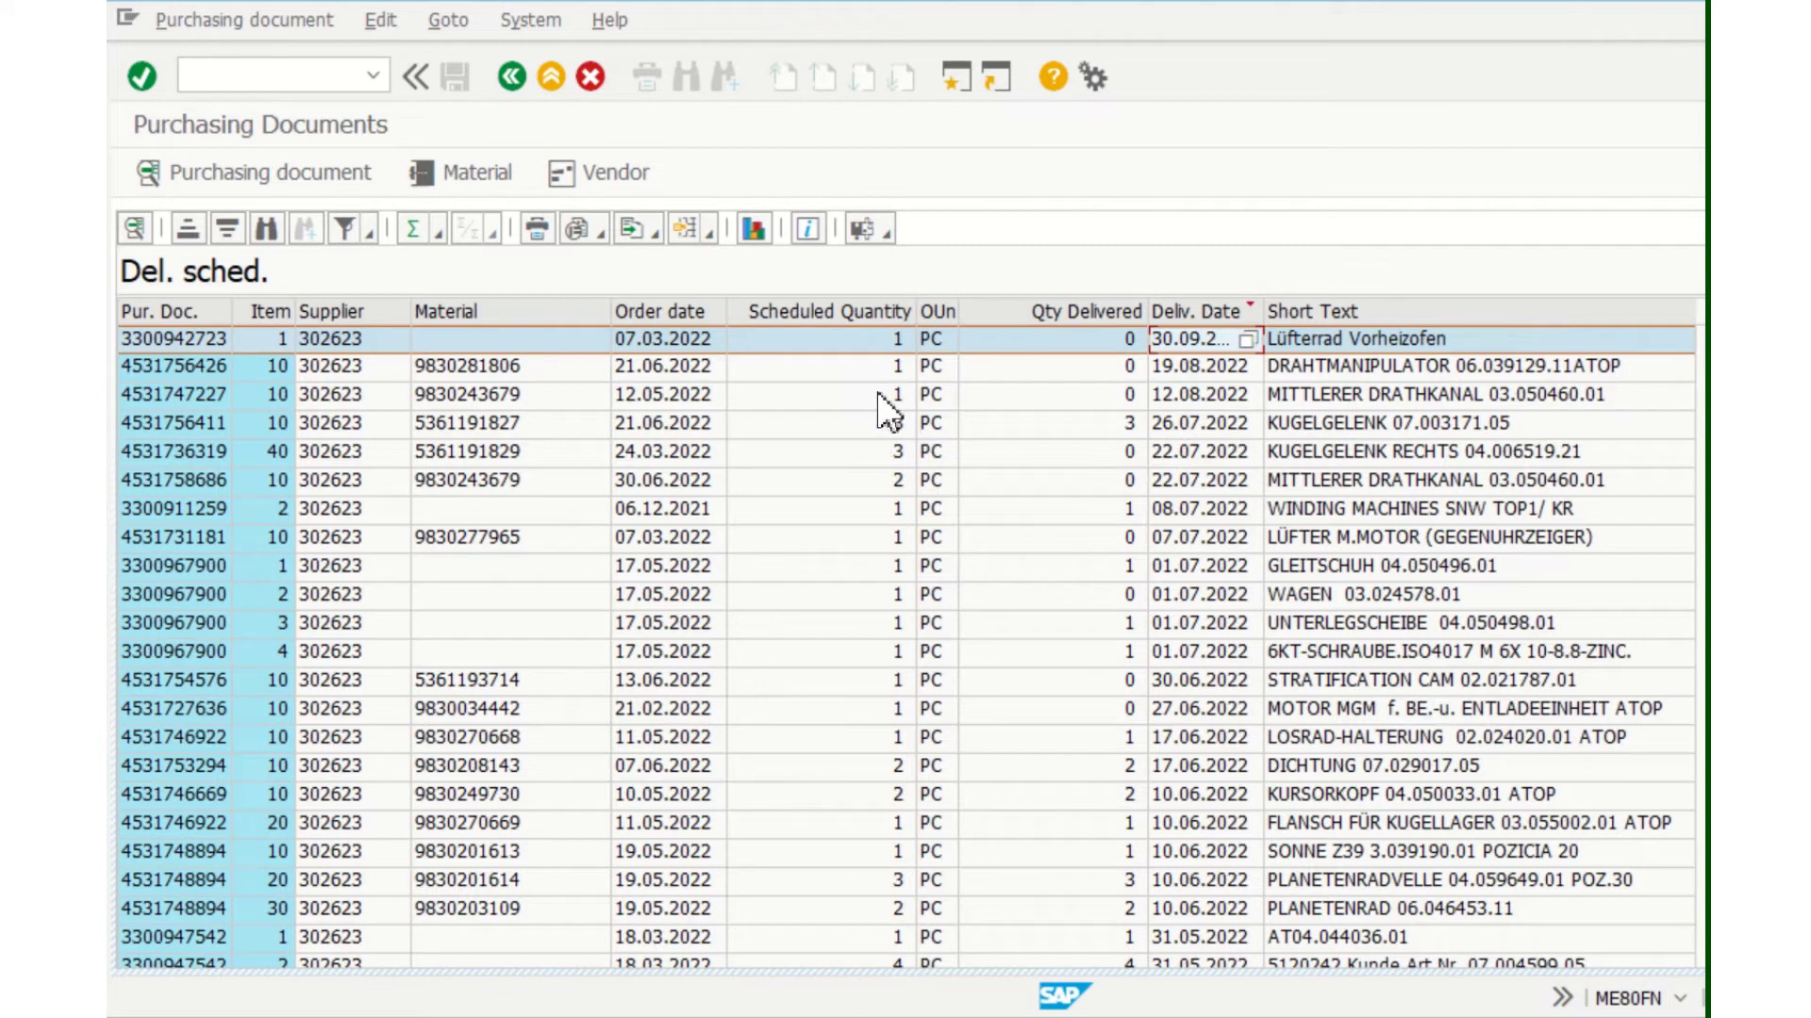
# Review the DRAHTMANIPULATOR, MITTLERER DRATHKANAL, KUGELGELENK RECHTS, WAGEN and MOTOR MGM rows
pyautogui.click(826, 377)
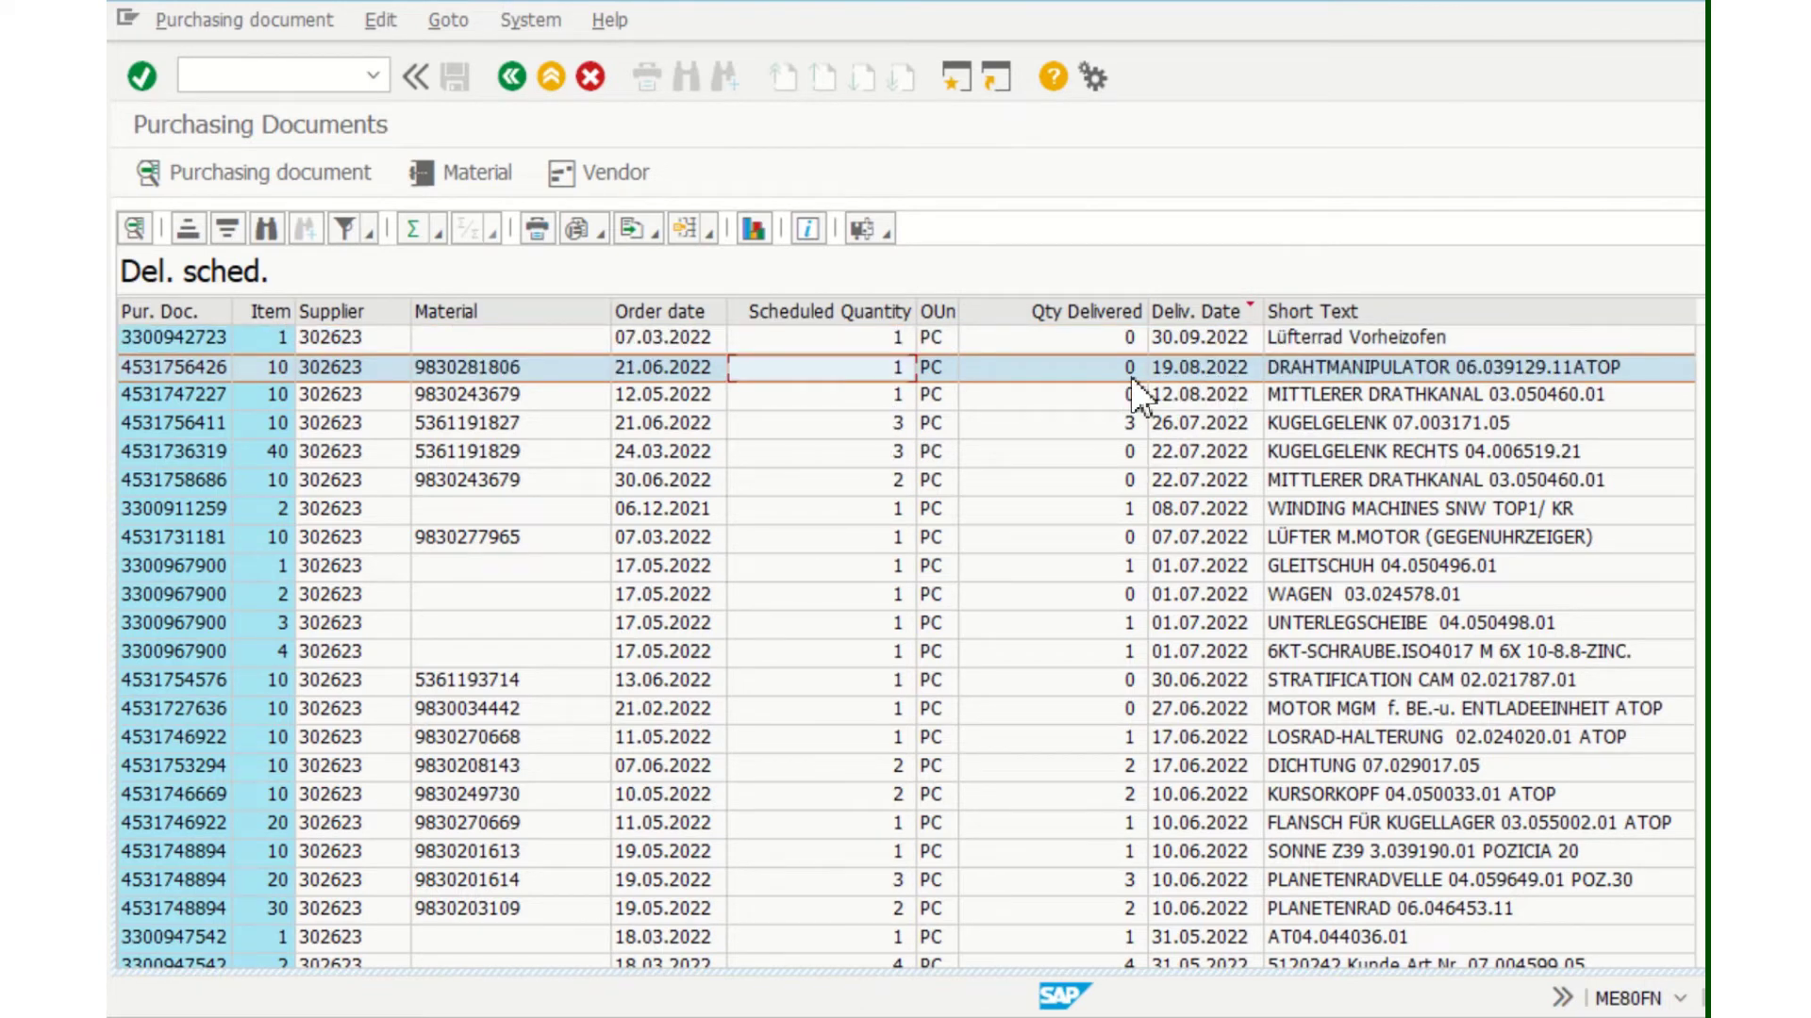
pyautogui.click(856, 400)
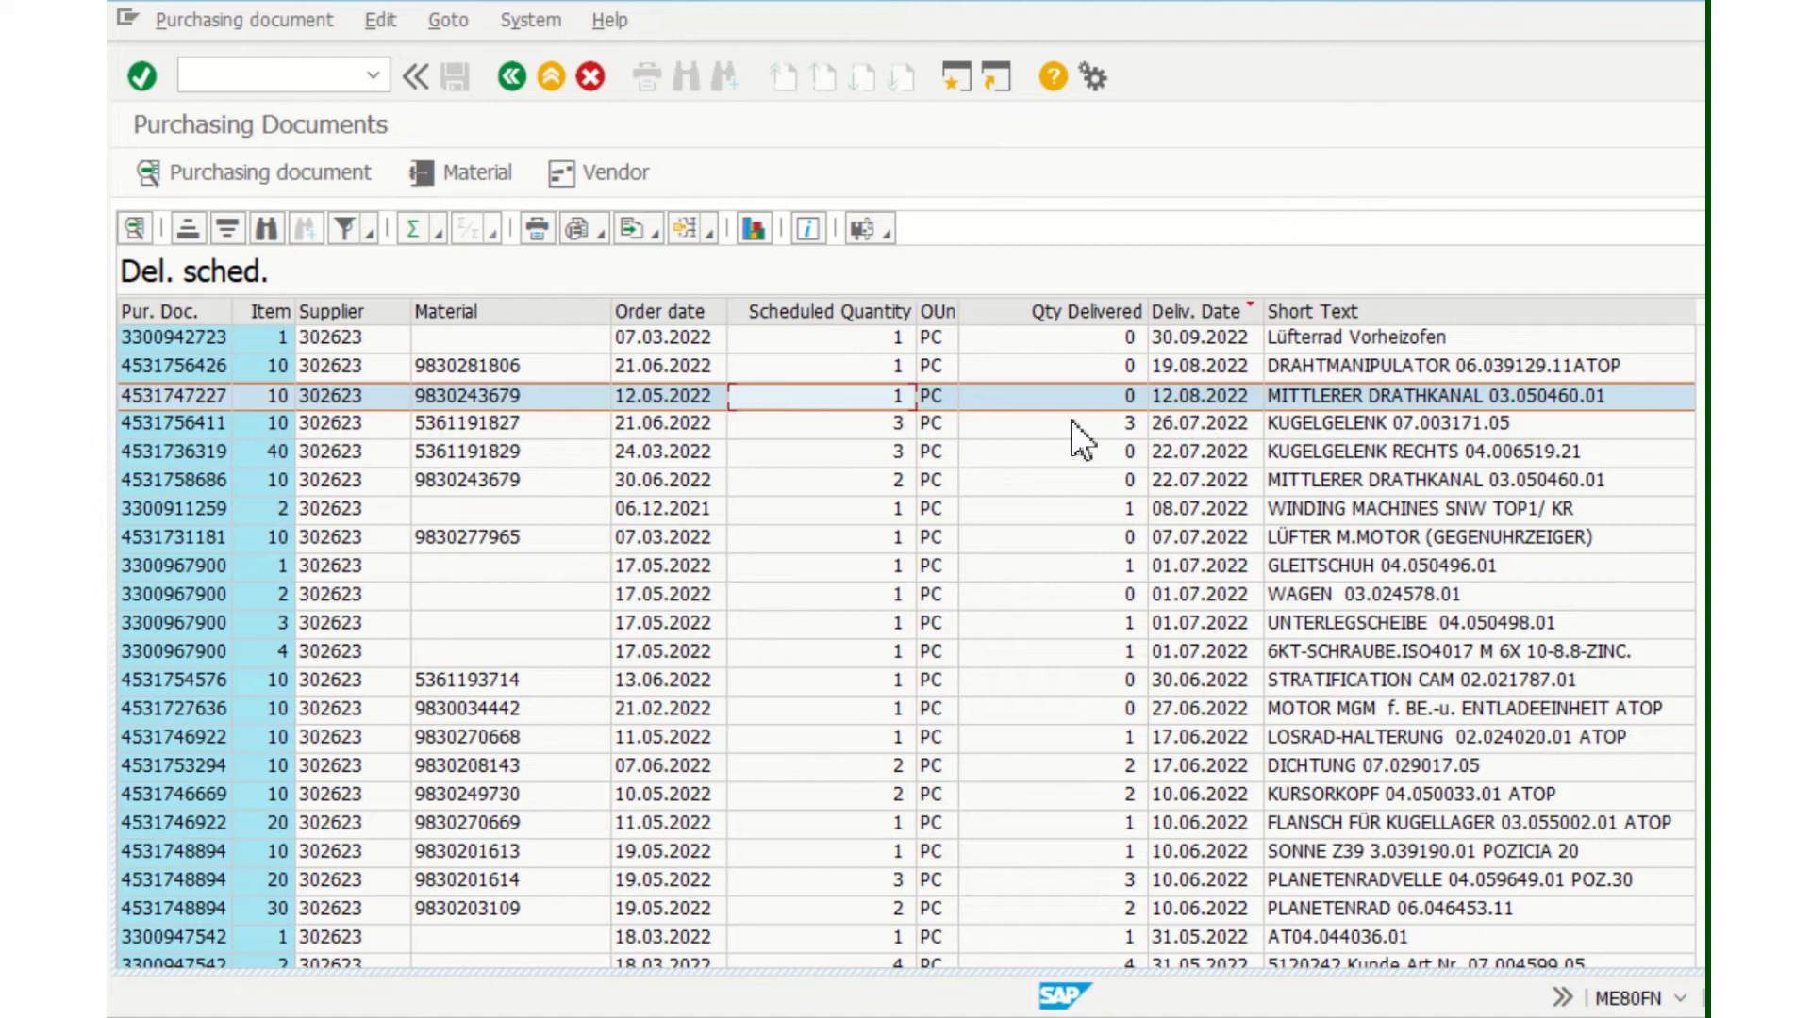
pyautogui.click(745, 454)
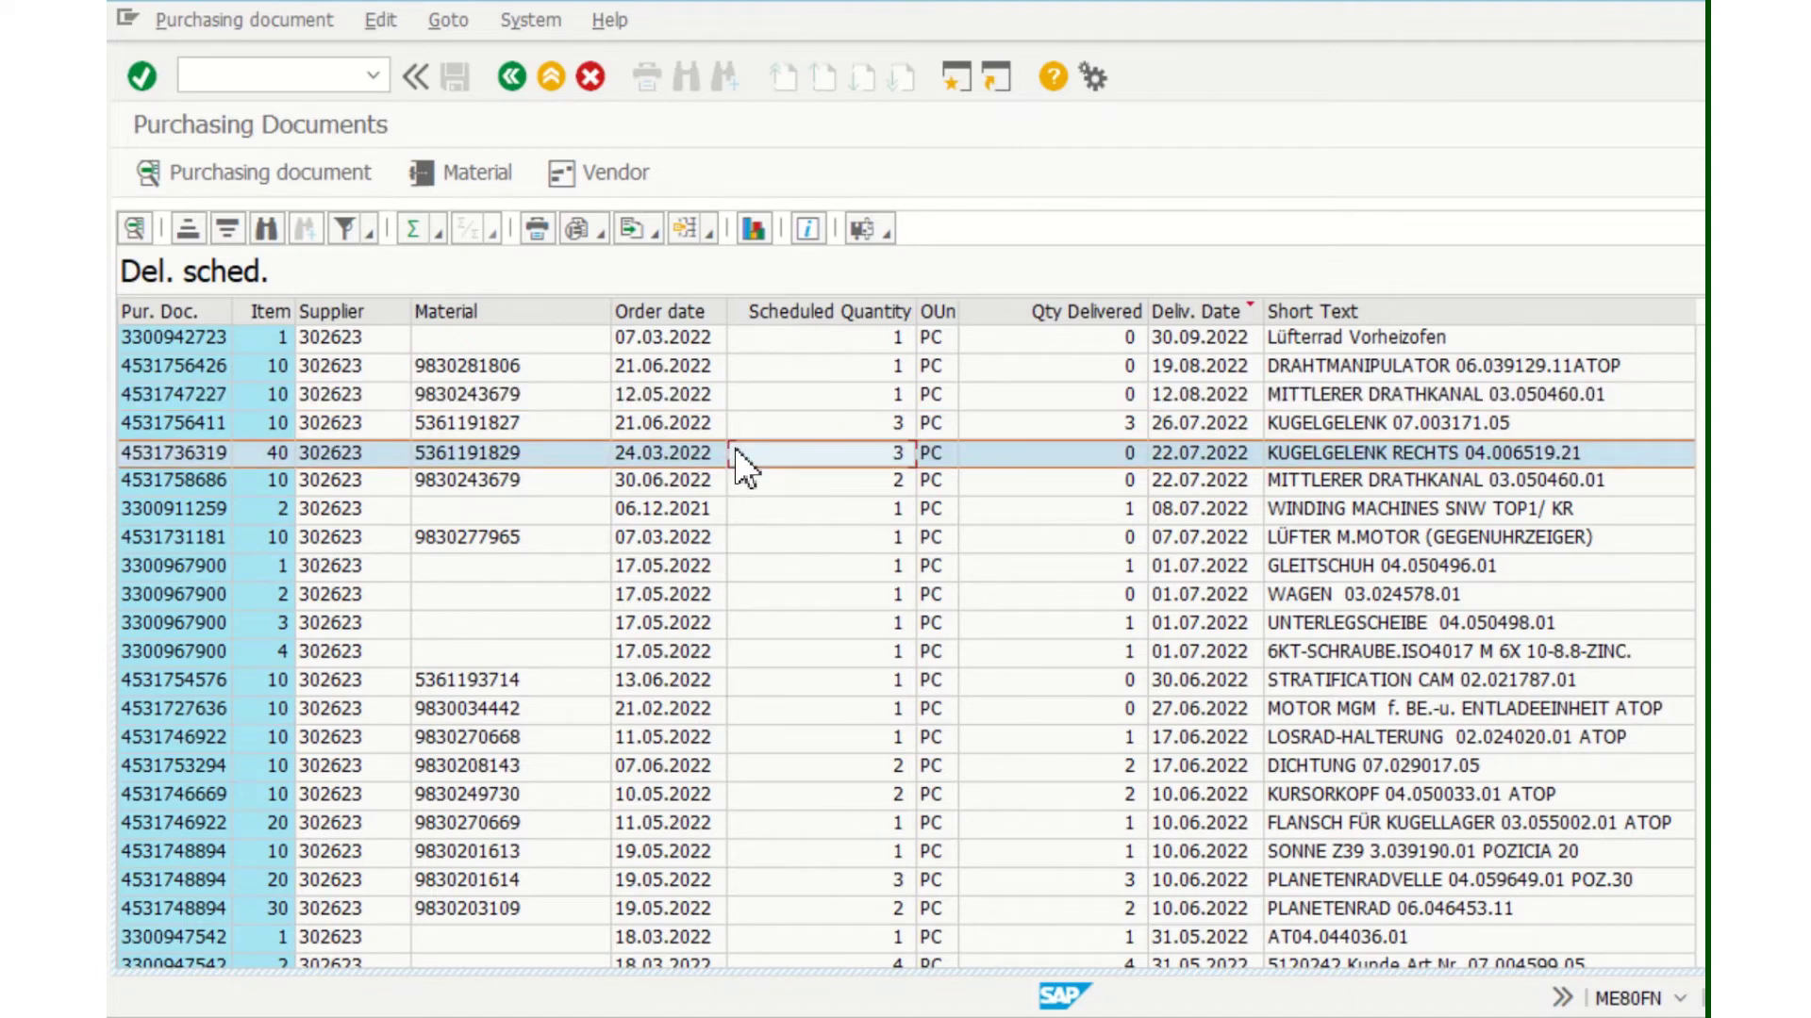
pyautogui.click(1021, 478)
pyautogui.click(762, 599)
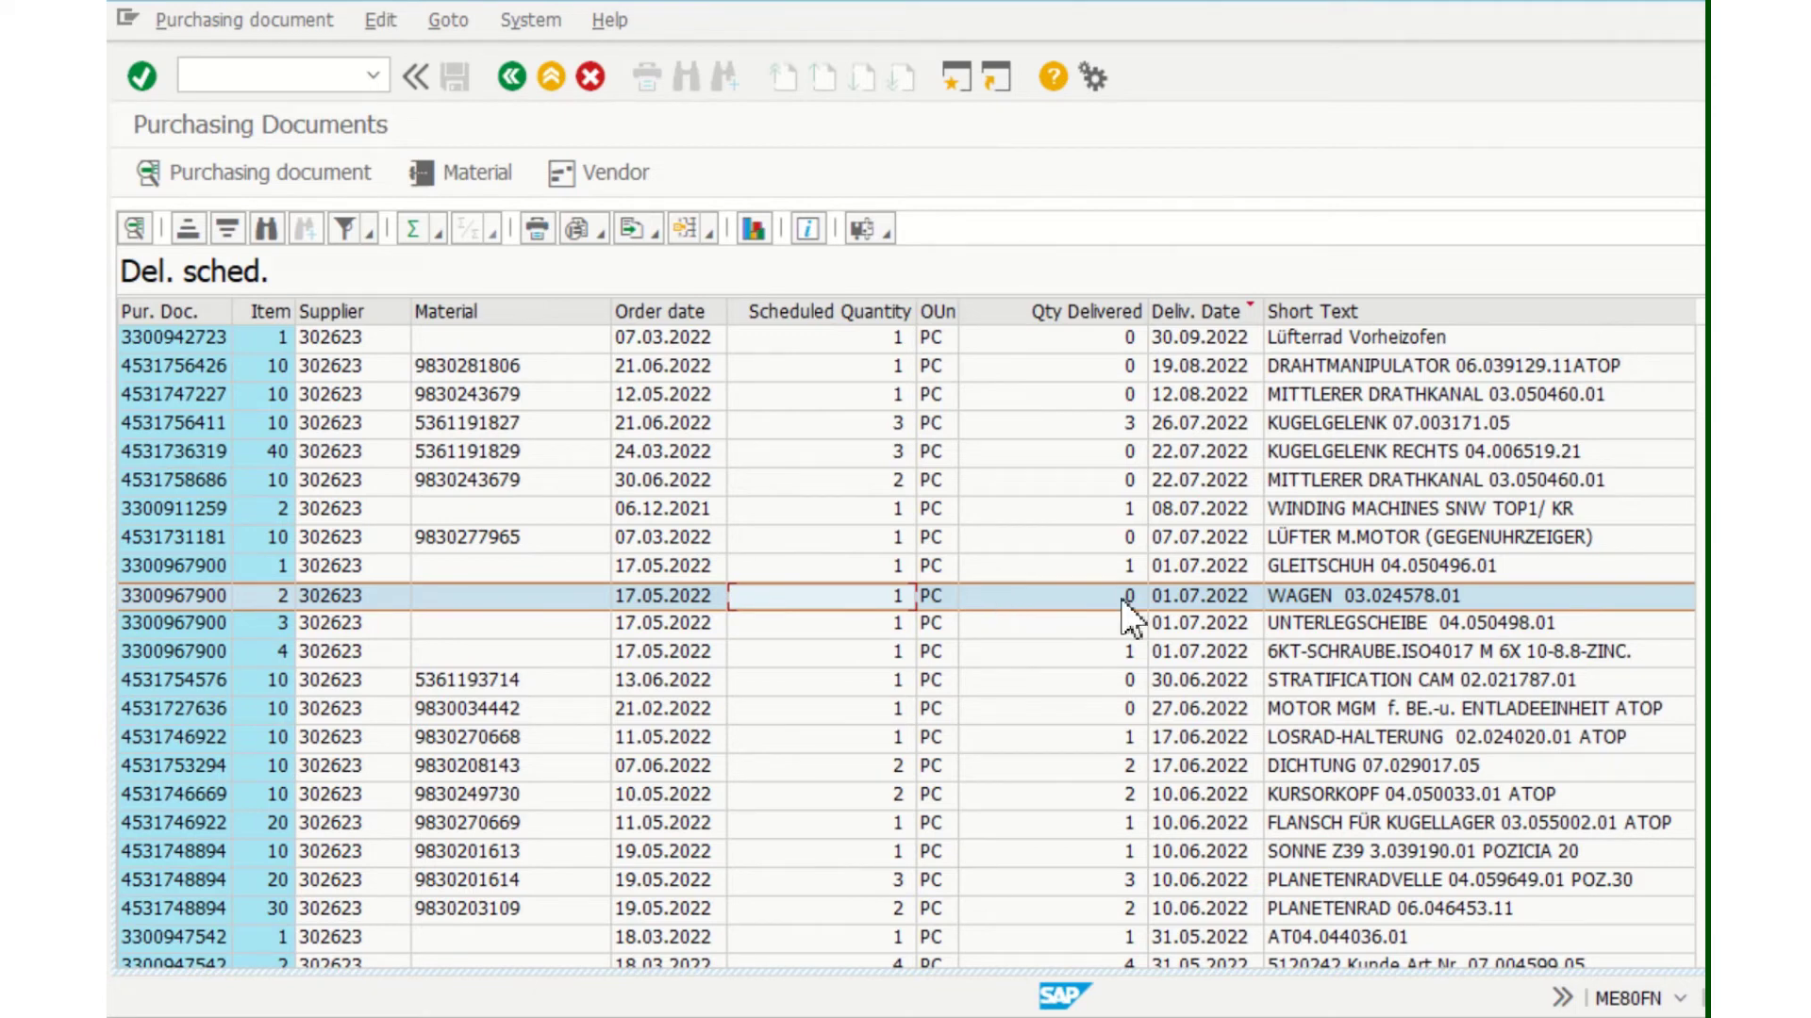
pyautogui.click(784, 709)
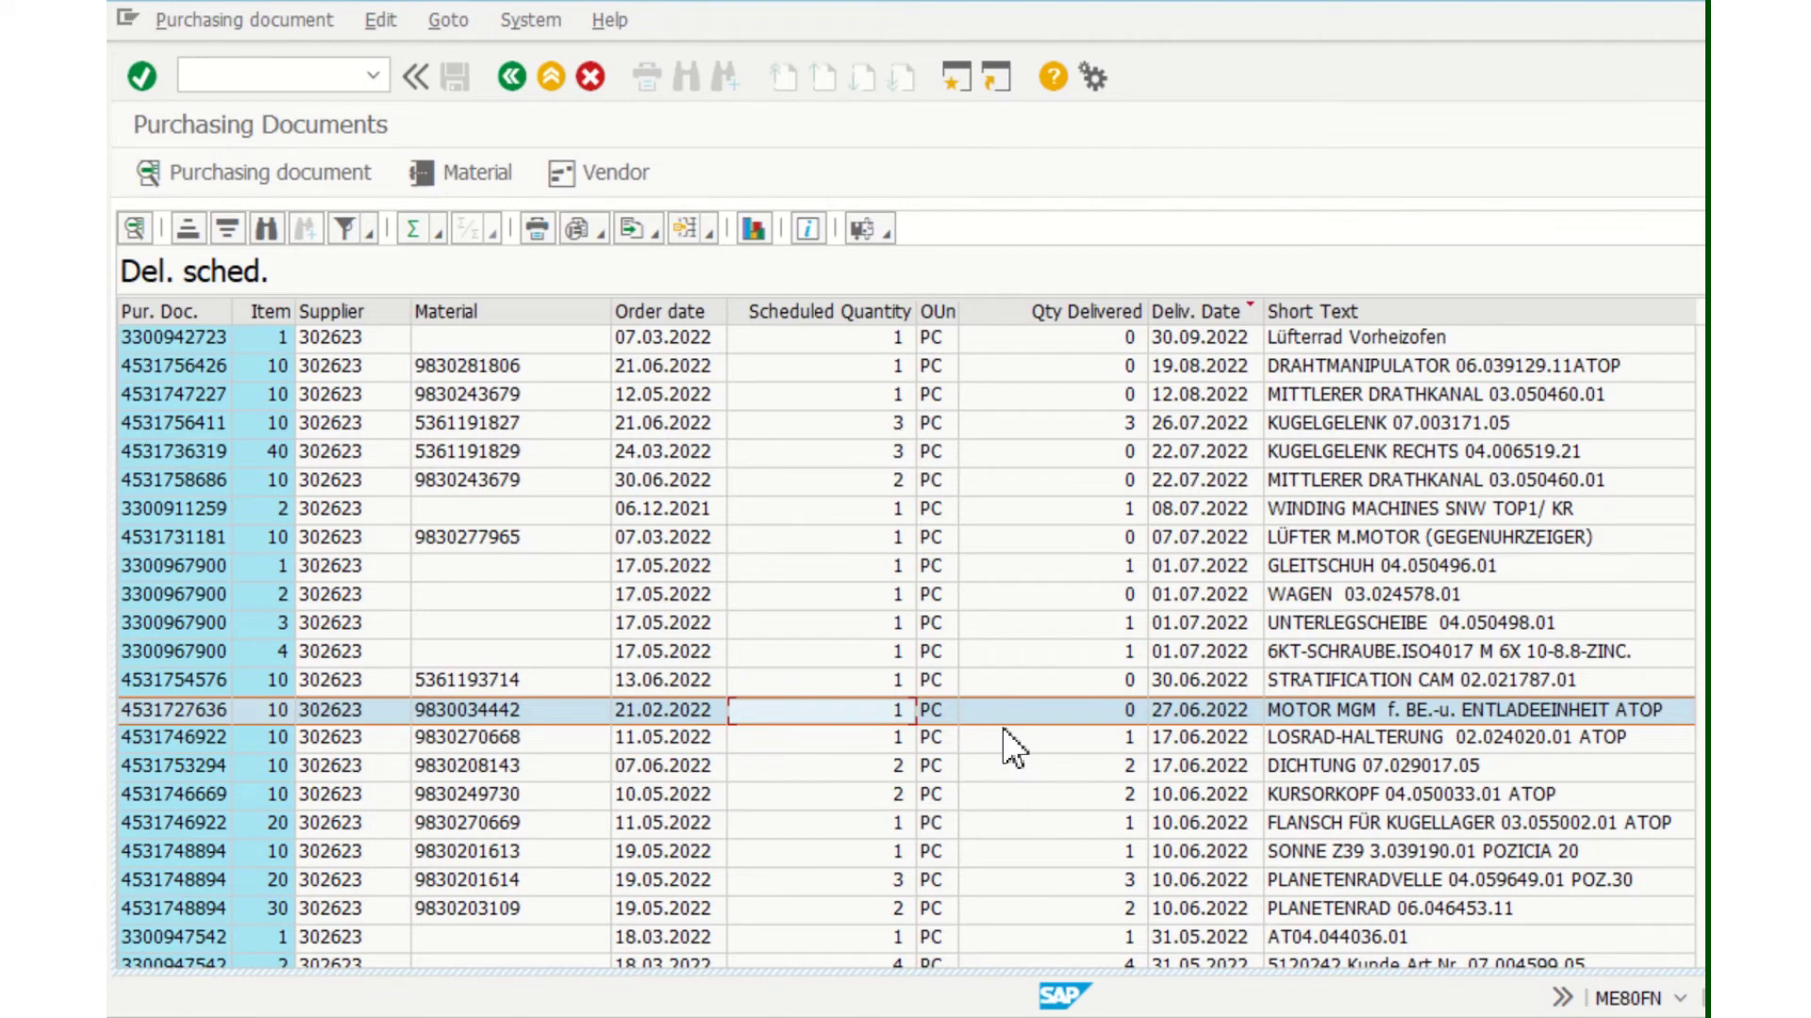
# Sort Qty Delivered ascending and check zero-delivered rows such as WAGEN, Rotorwickler and TRASP12
pyautogui.click(1094, 311)
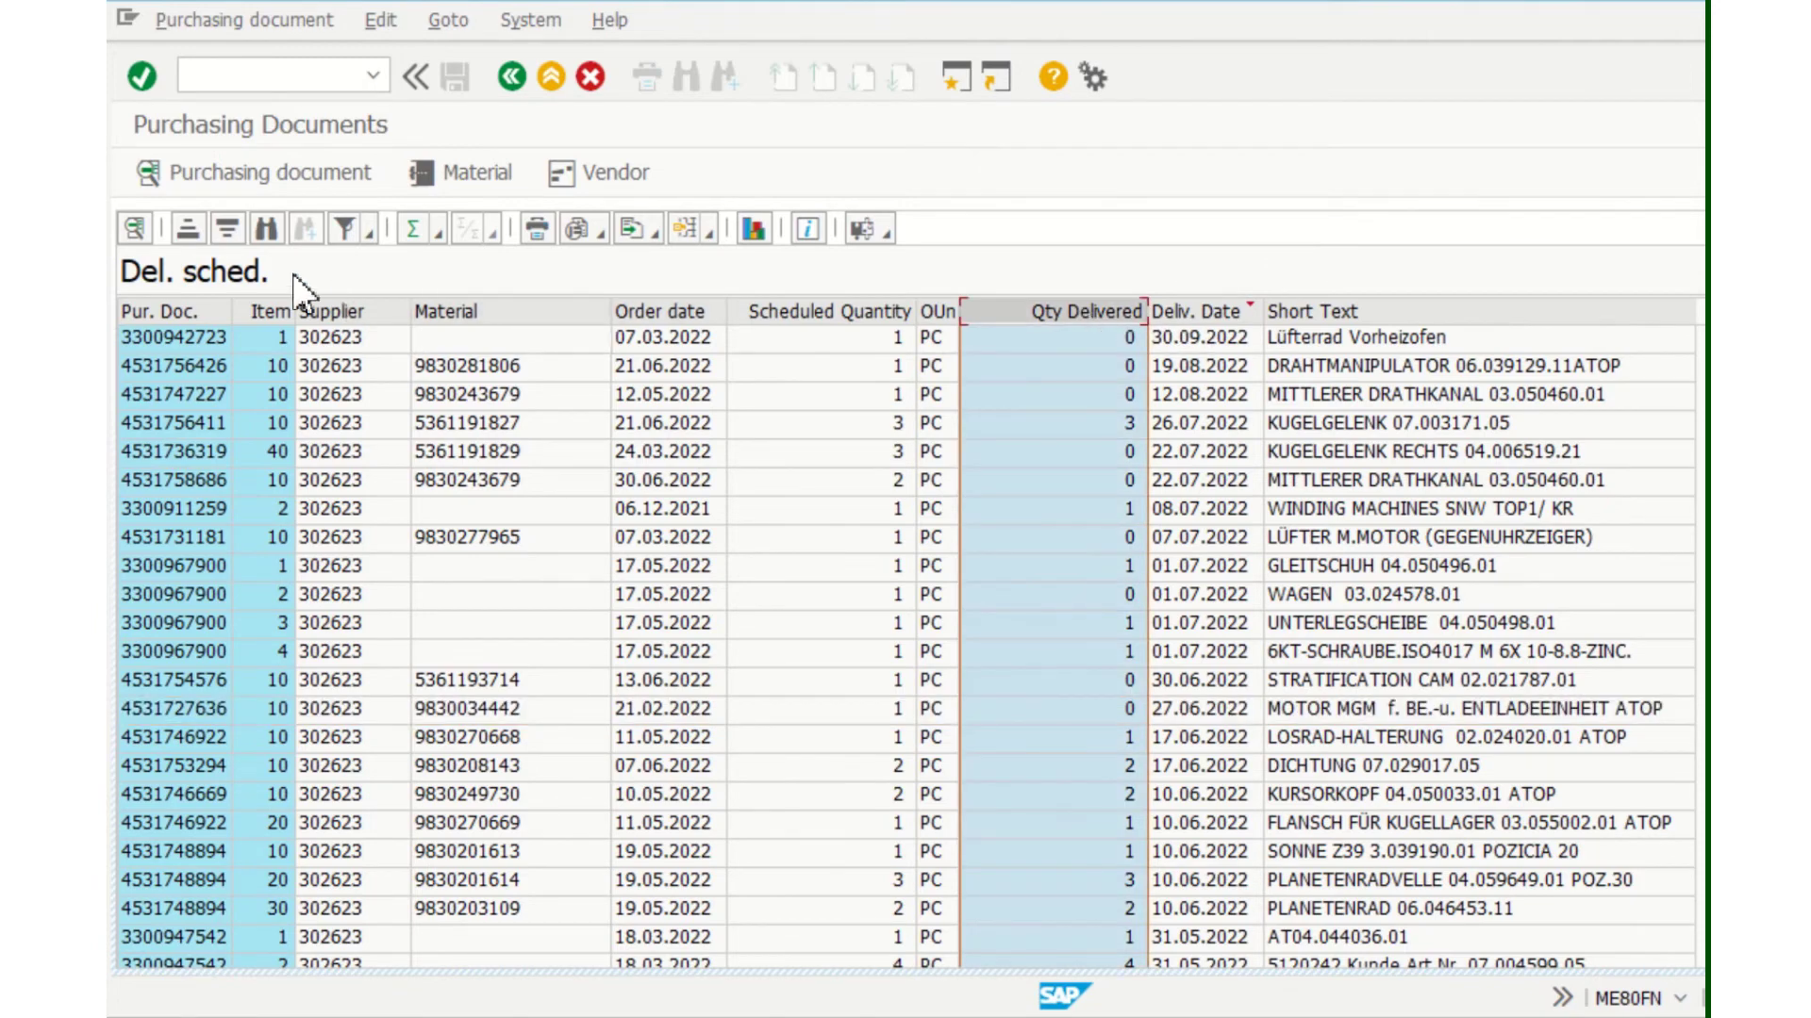
pyautogui.click(187, 228)
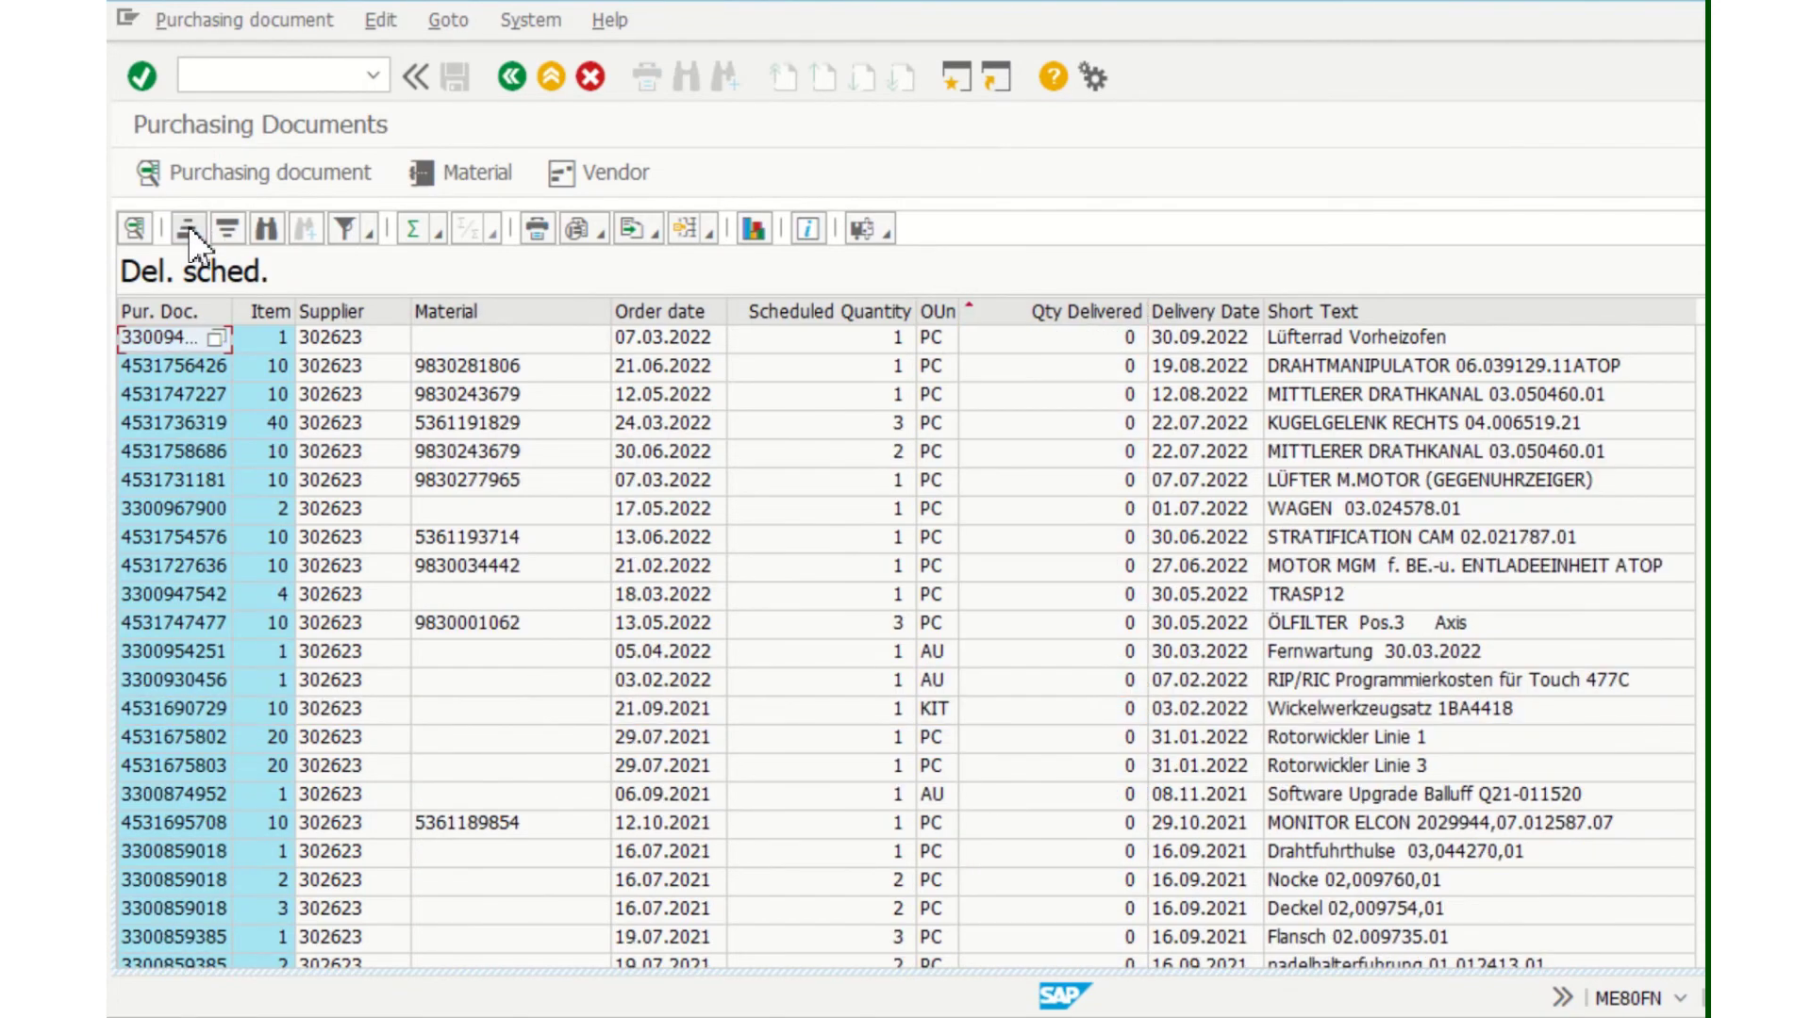
pyautogui.click(1075, 426)
pyautogui.click(1065, 514)
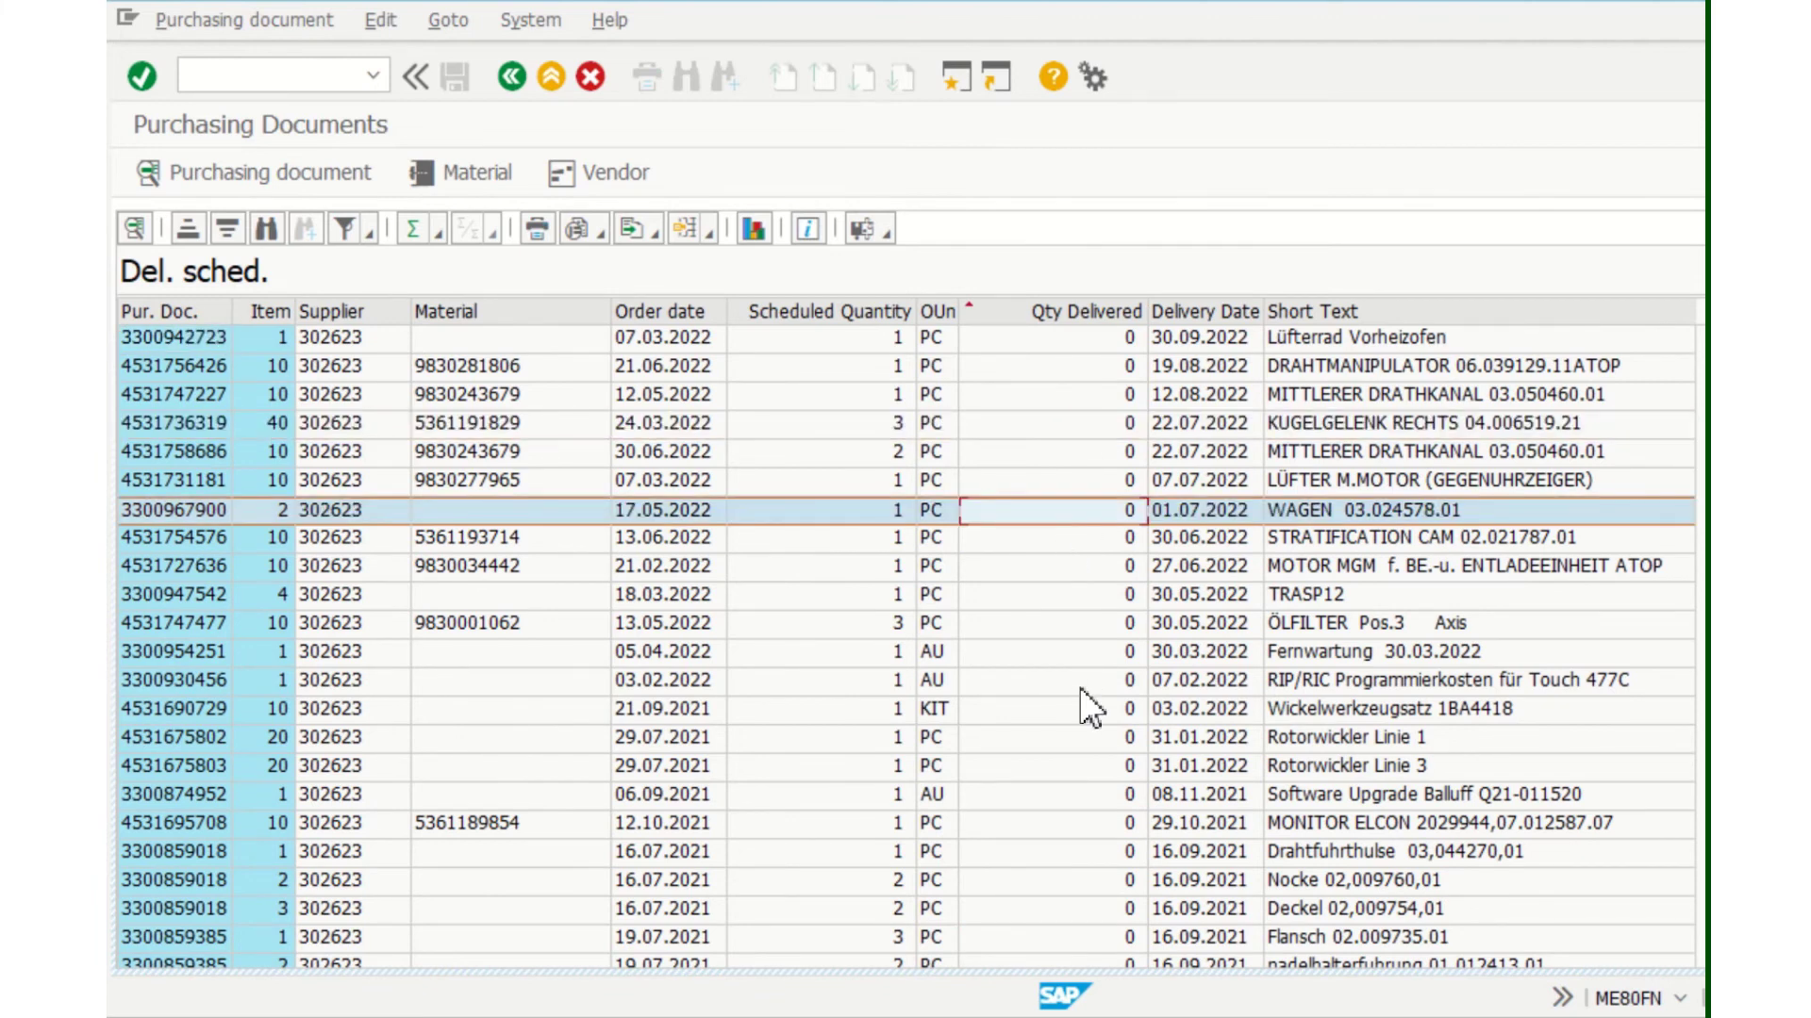
pyautogui.click(1081, 687)
pyautogui.click(1023, 774)
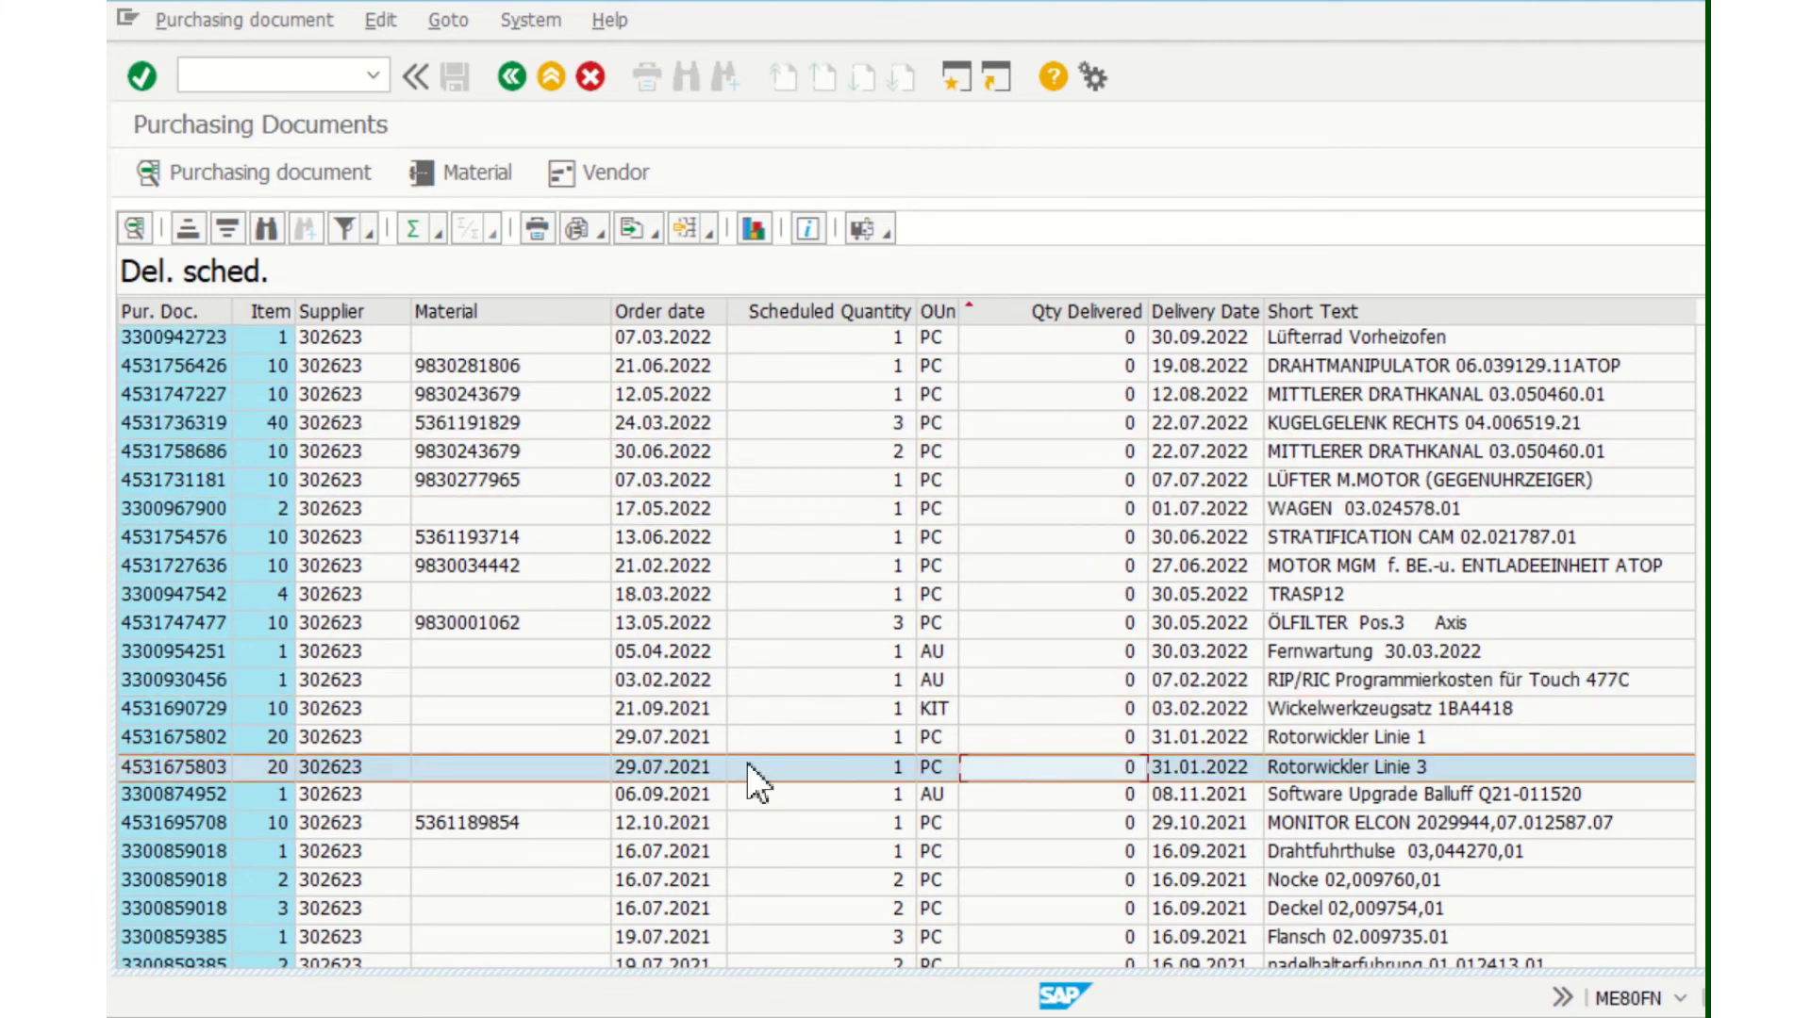
pyautogui.click(945, 738)
pyautogui.click(1084, 595)
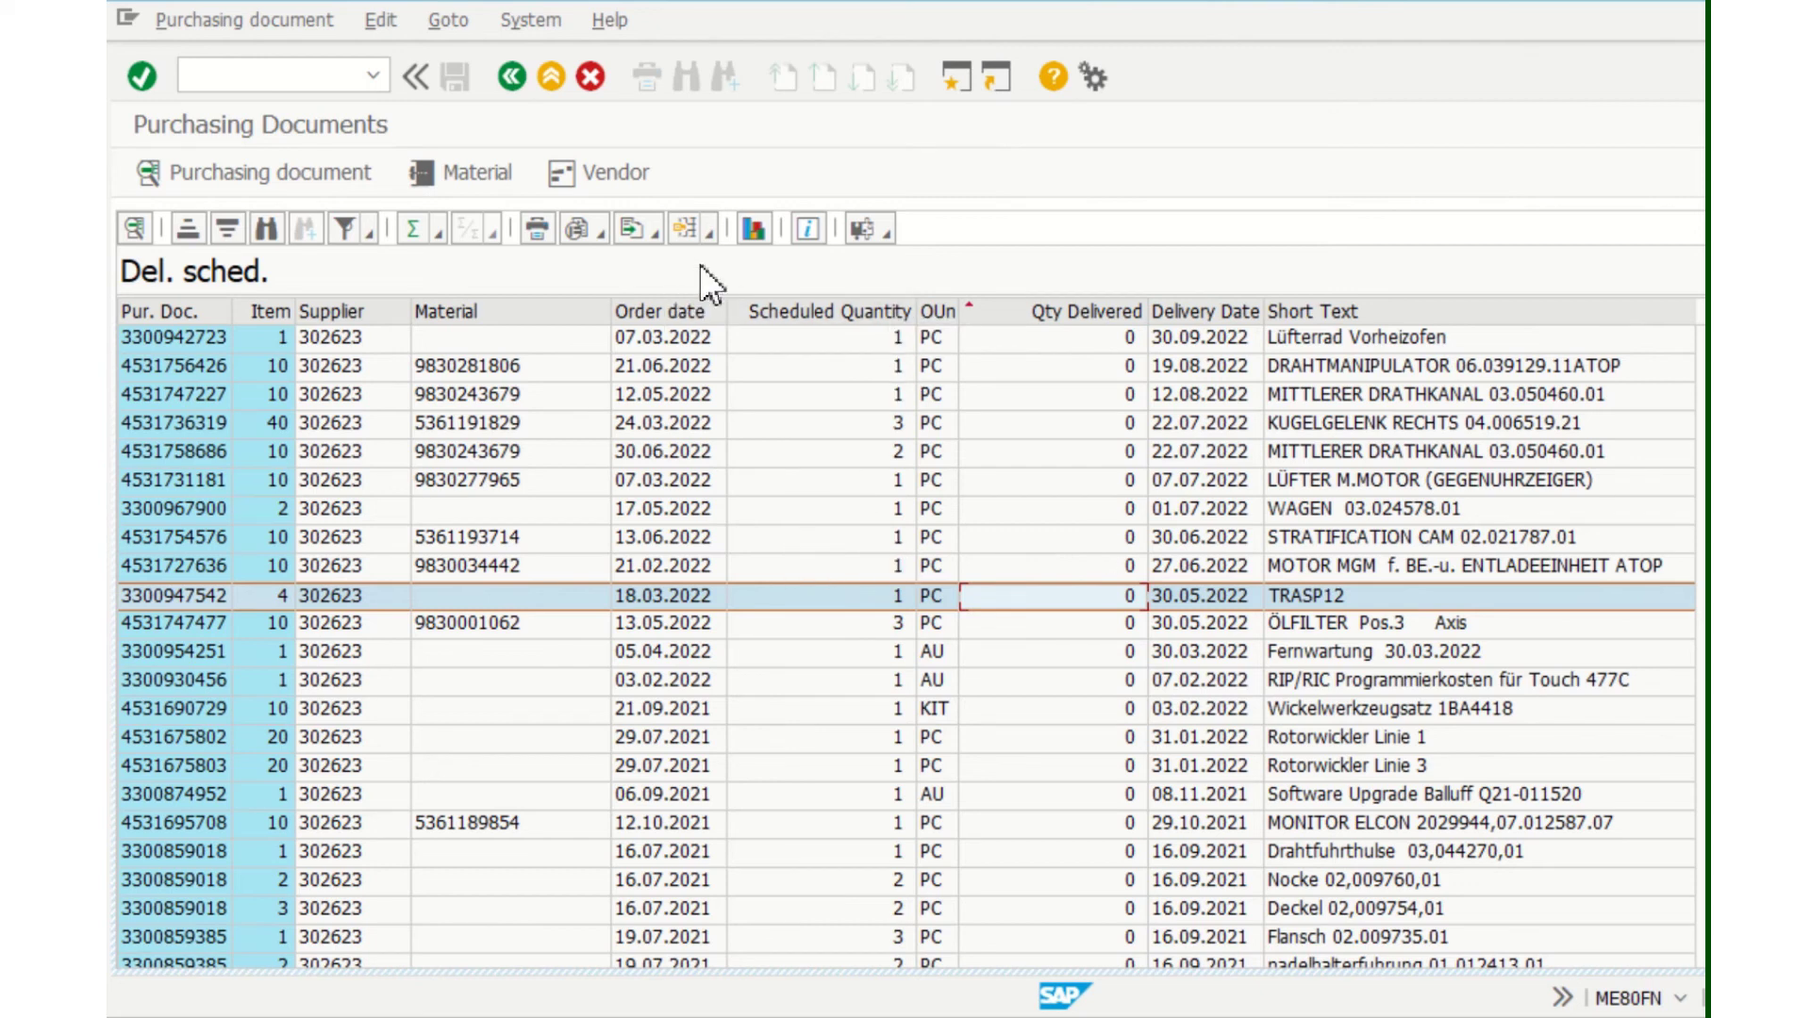
pyautogui.click(705, 234)
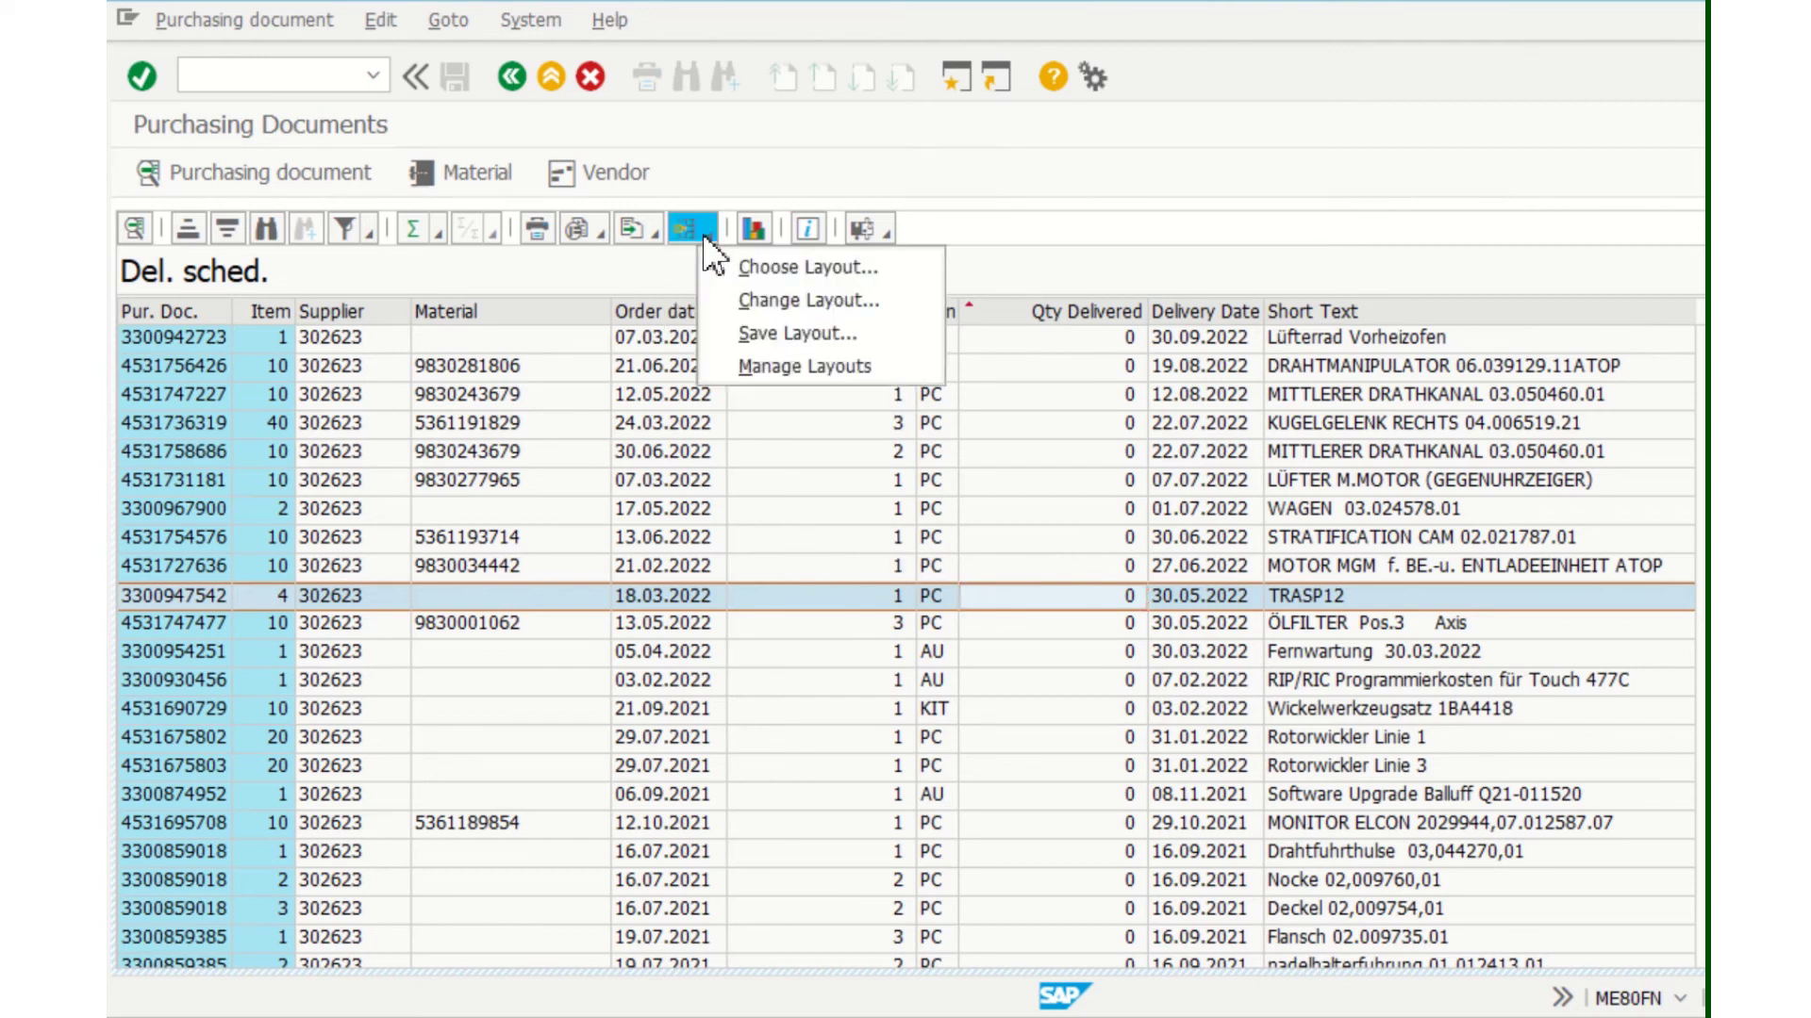
pyautogui.click(649, 232)
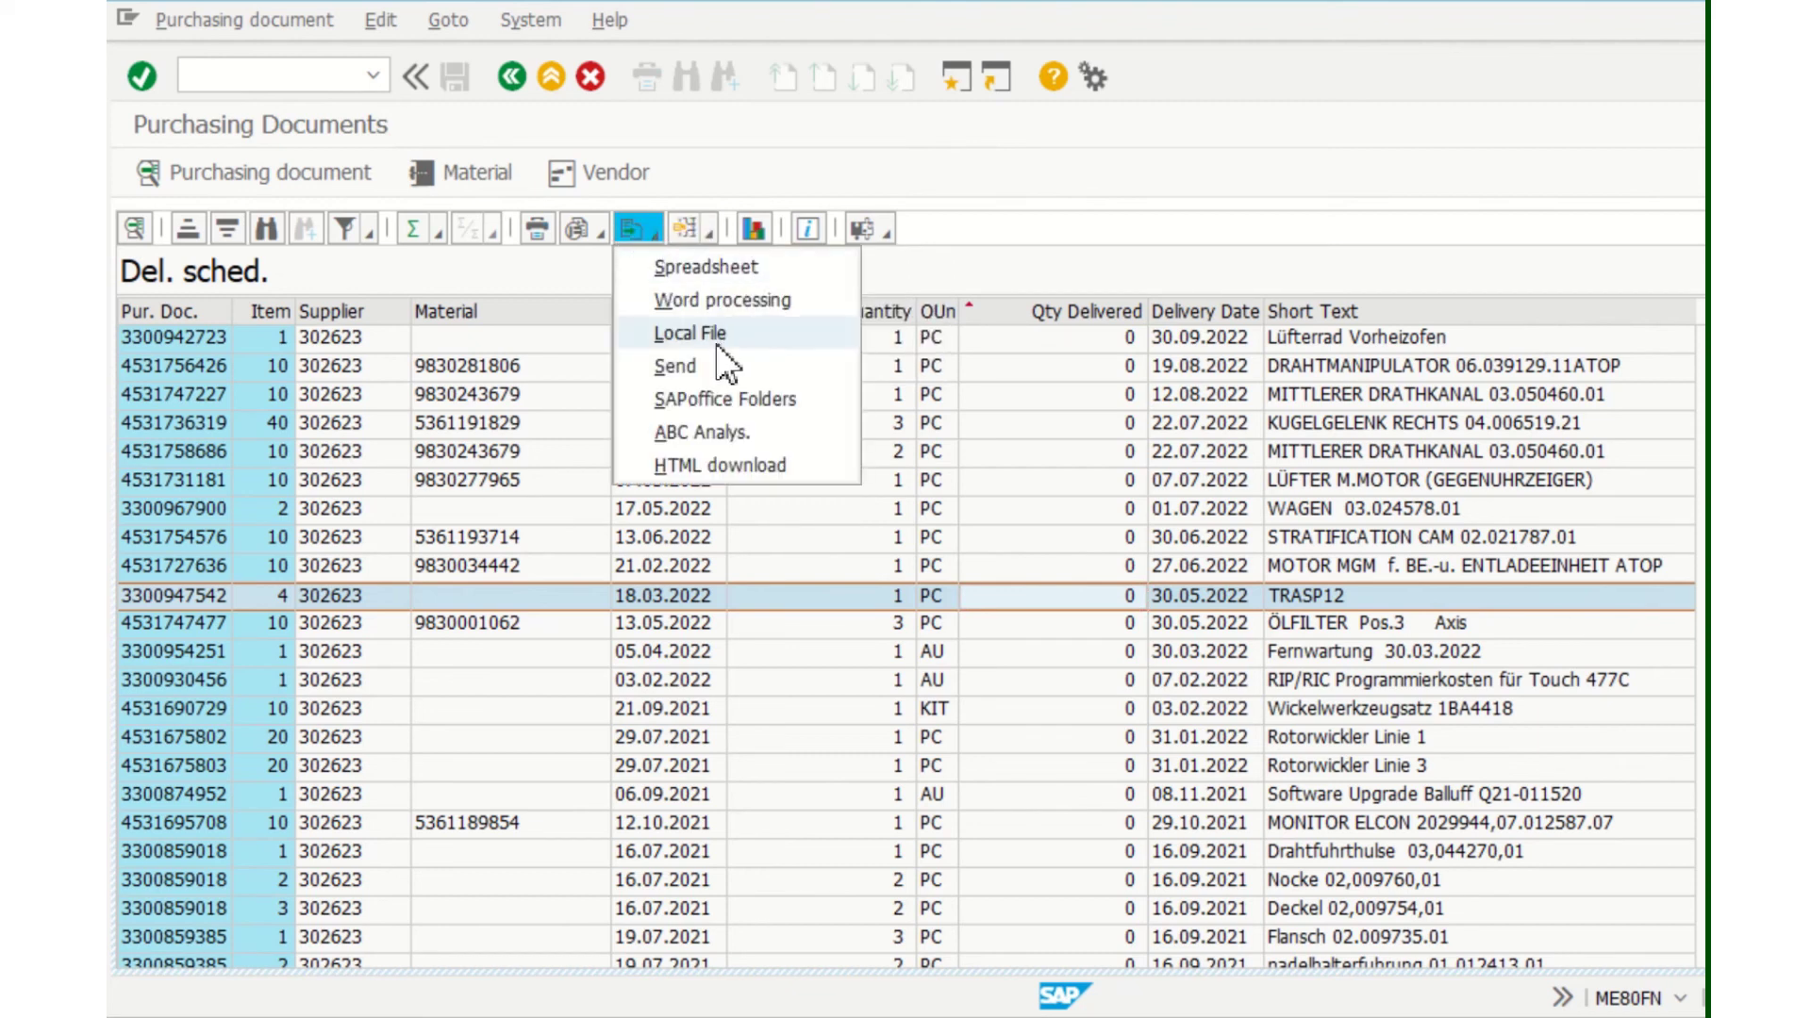
pyautogui.click(1071, 275)
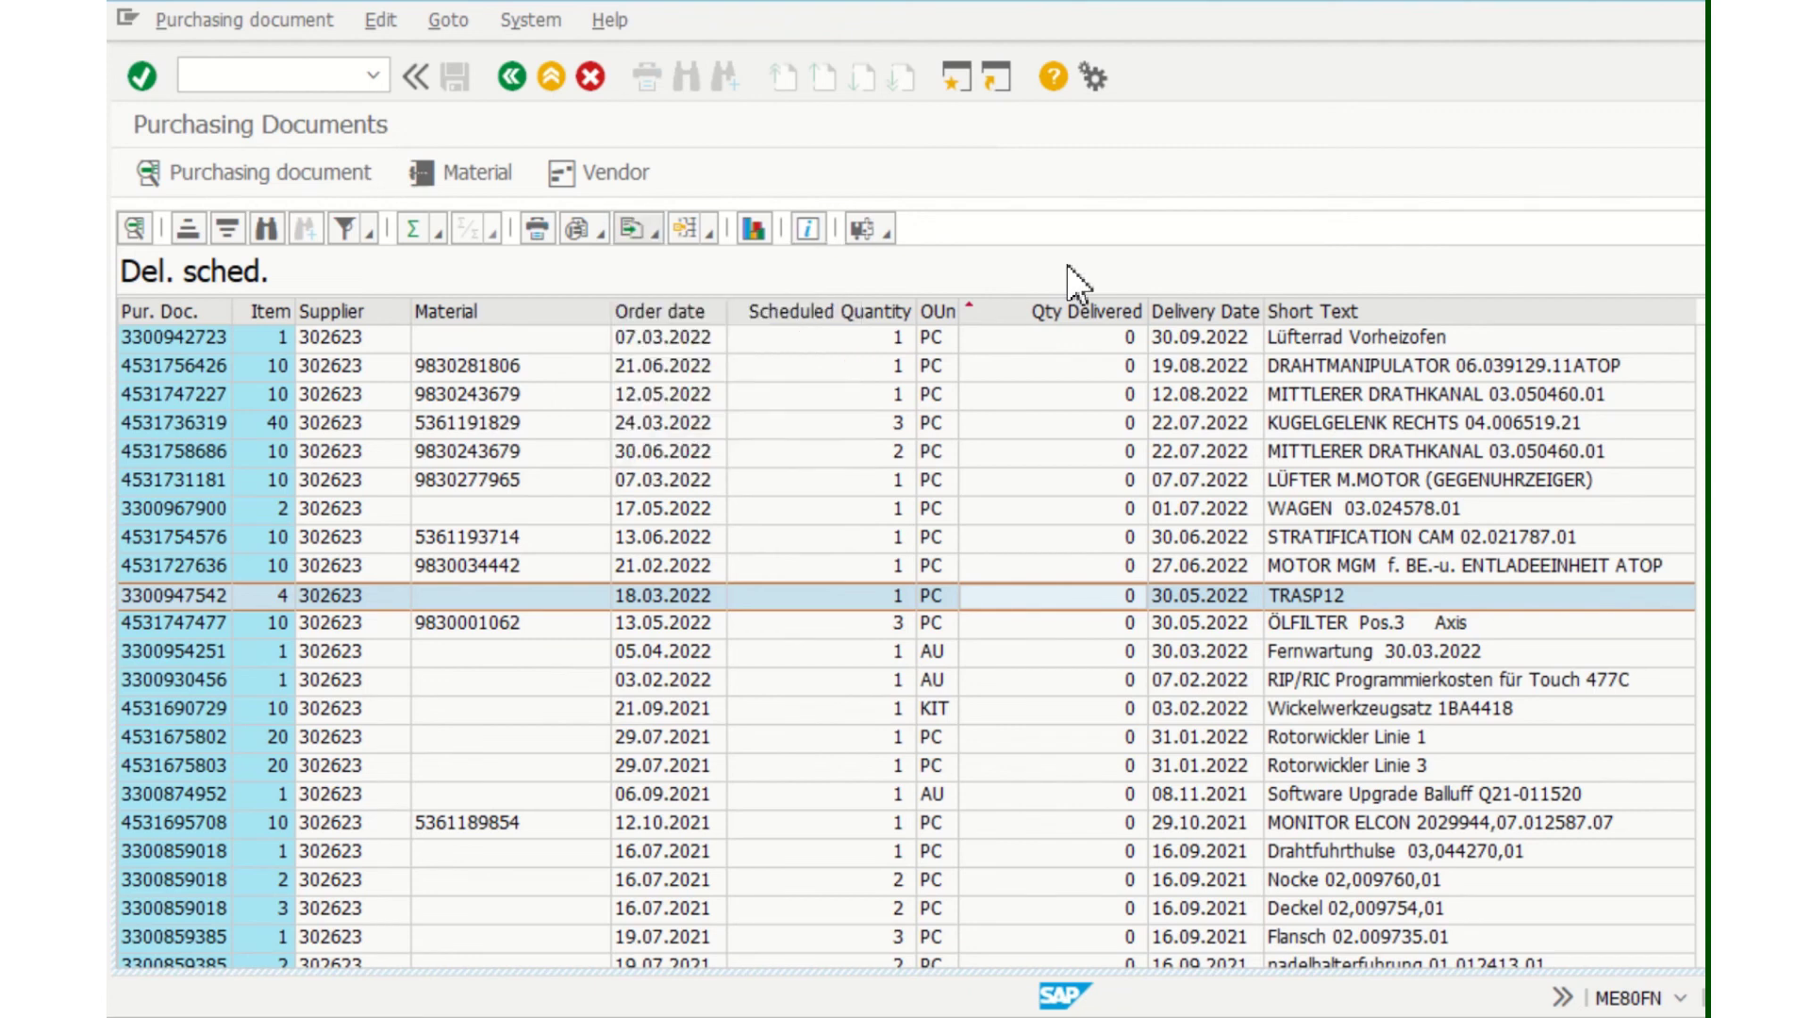